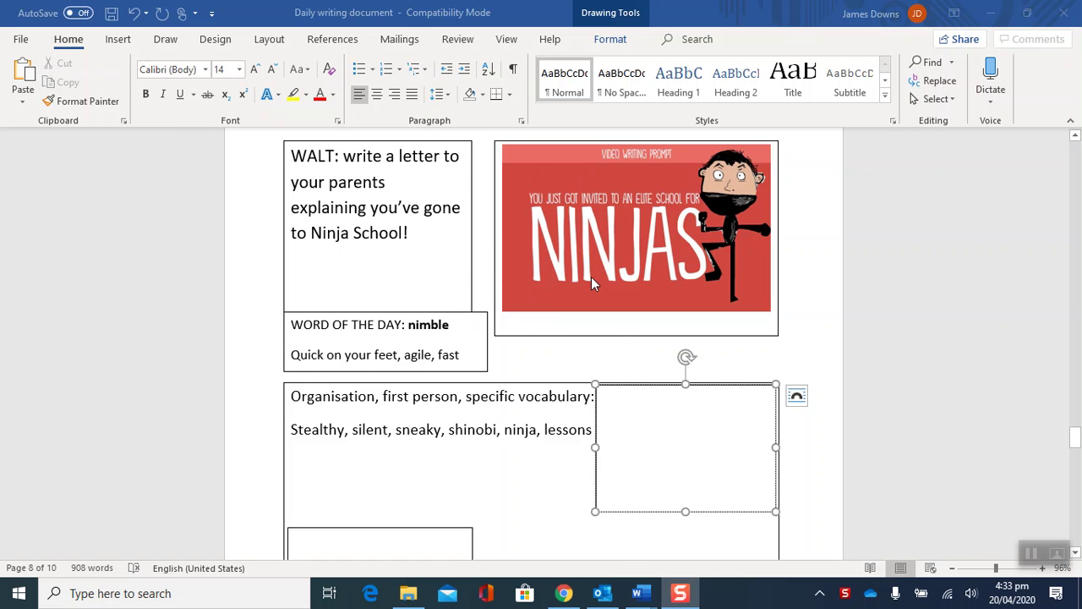
- Make the WALT text box a little wider so its instruction wraps onto fewer lines
left_click(416, 235)
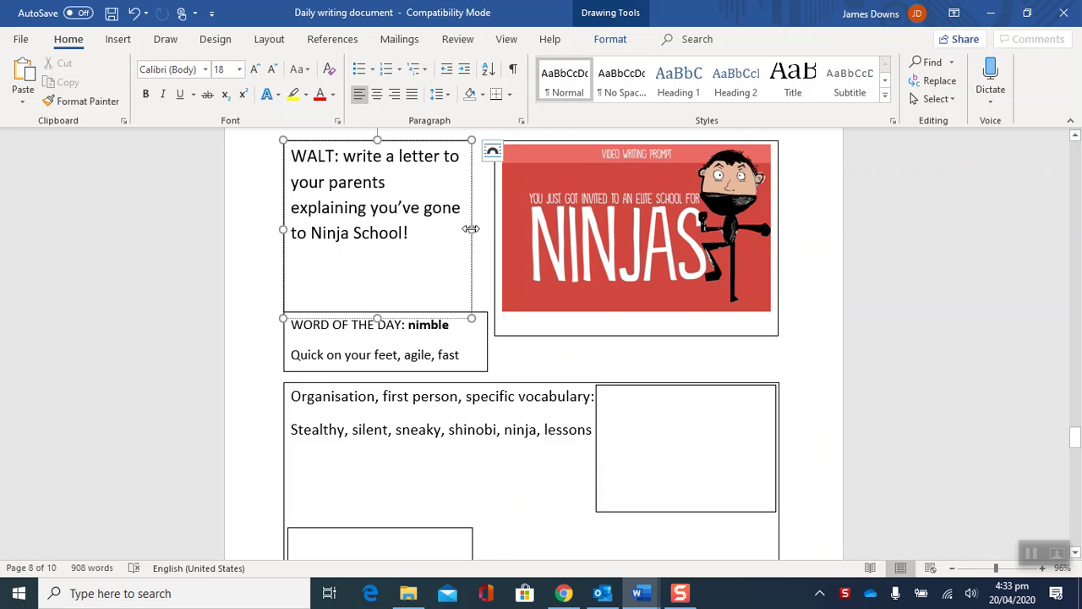
left_click_drag(471, 229, 478, 225)
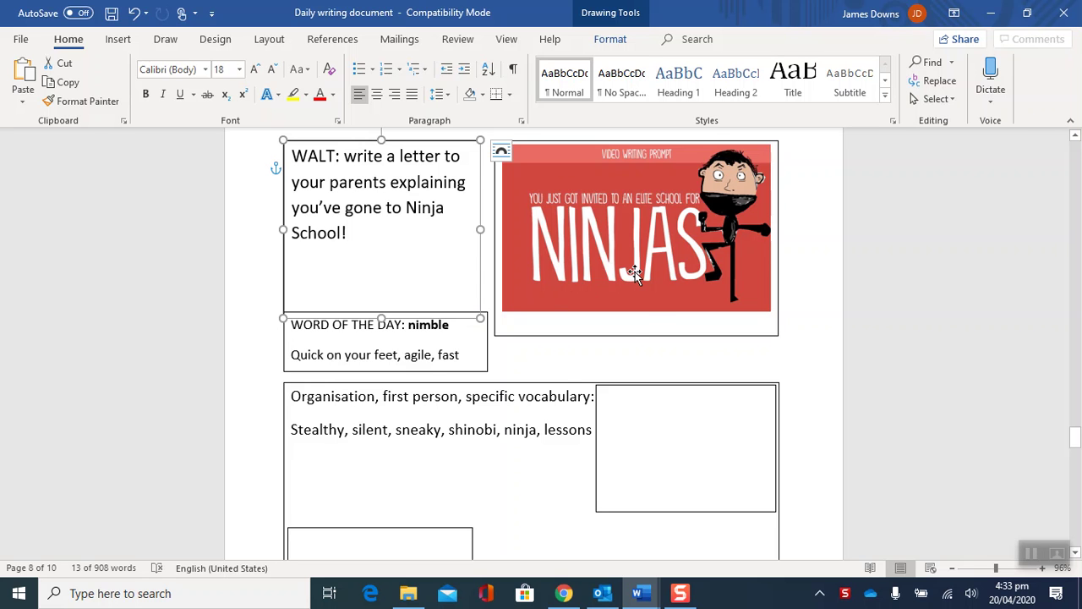
left_click(626, 327)
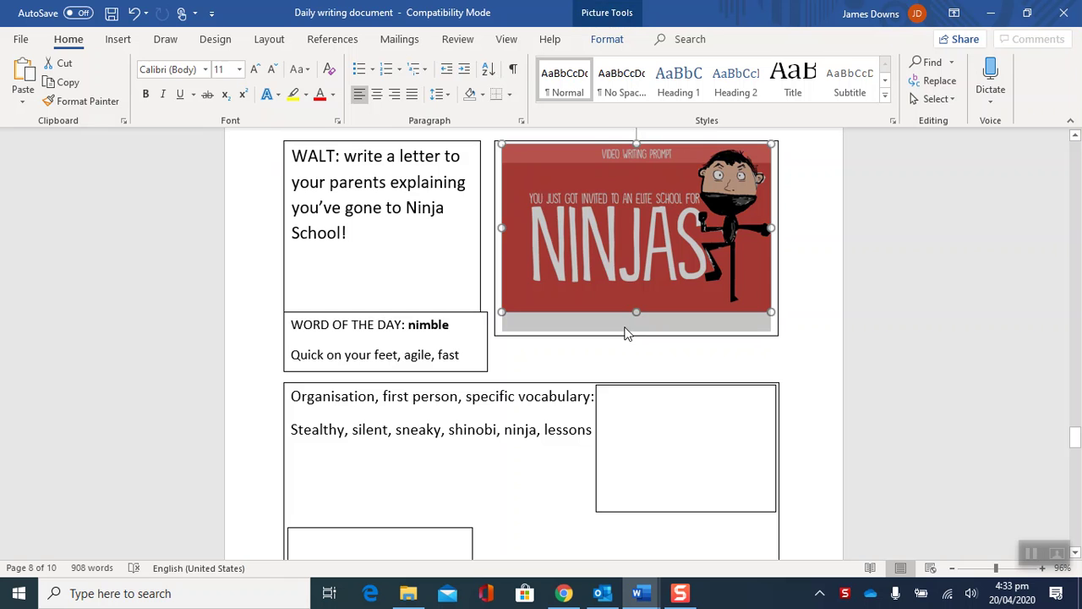
left_click(583, 362)
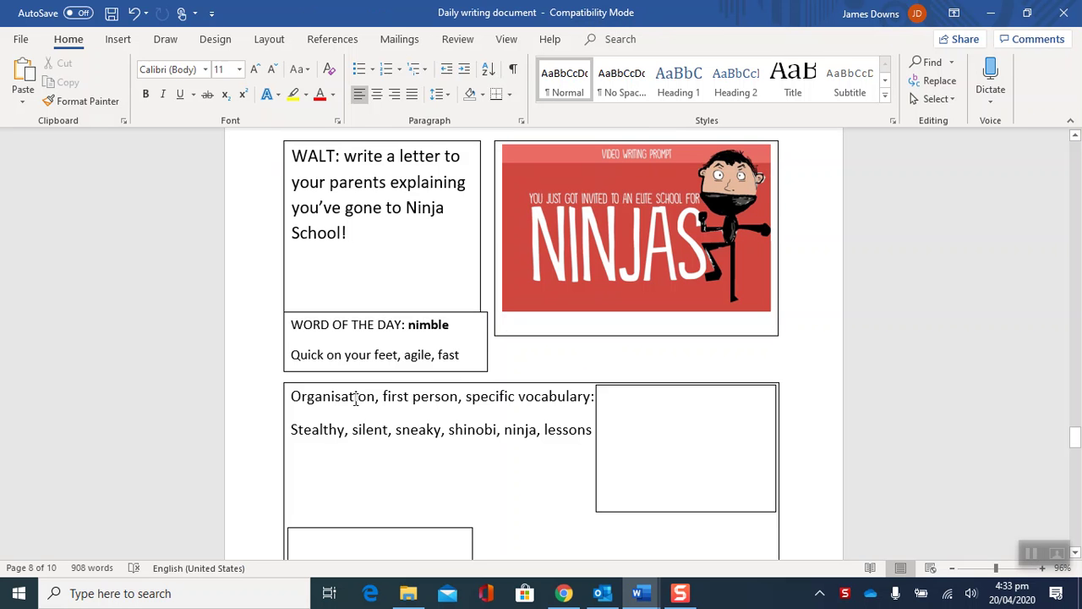
- Scroll down and put the caret in the empty box to the right of the vocabulary list
left_click(1075, 554)
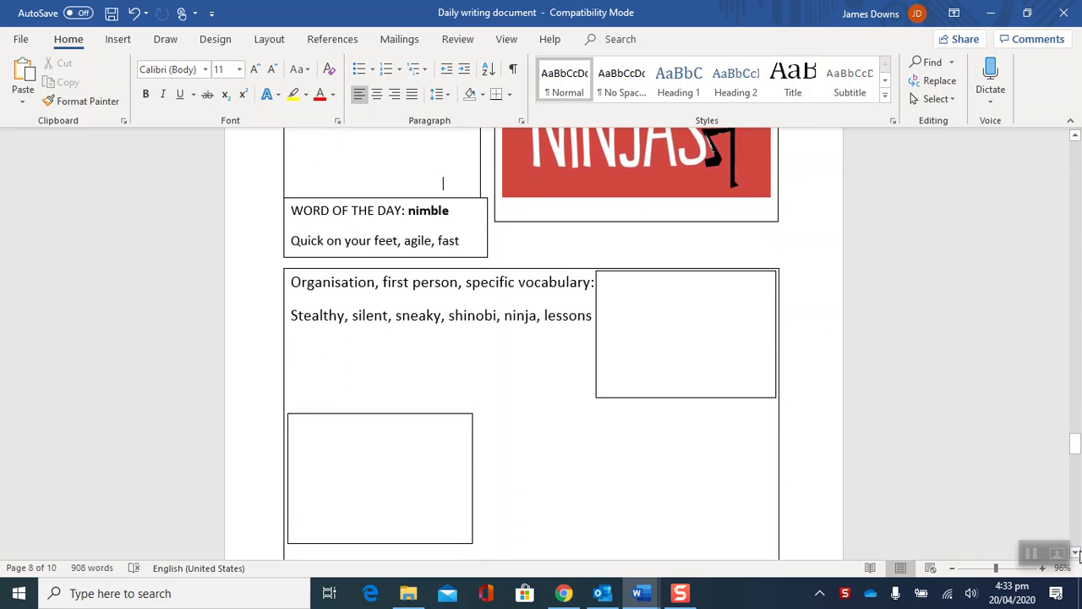
left_click_drag(1075, 554, 1075, 553)
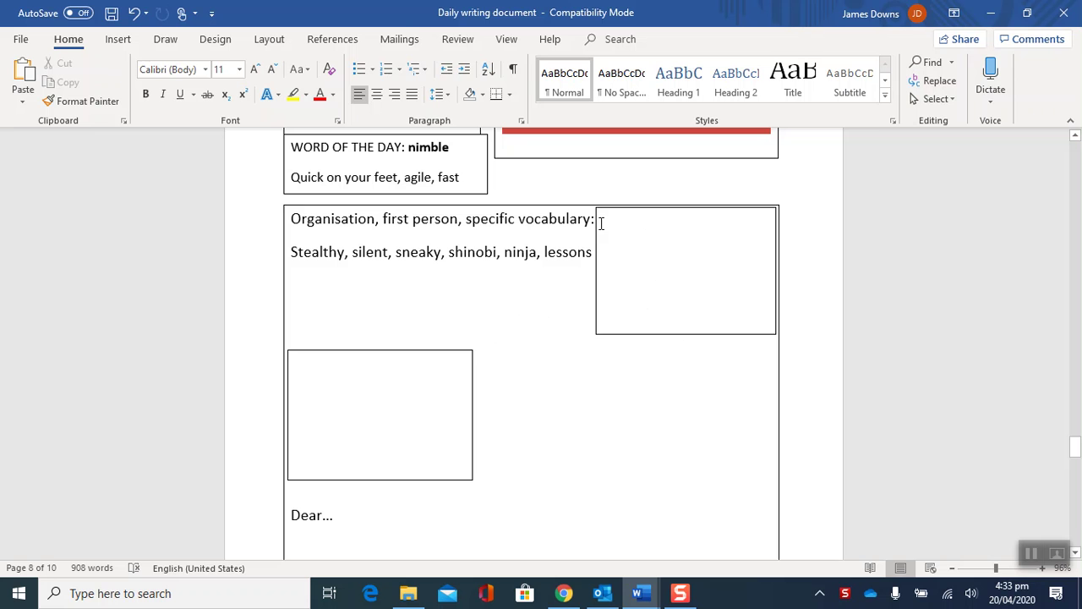
left_click(654, 224)
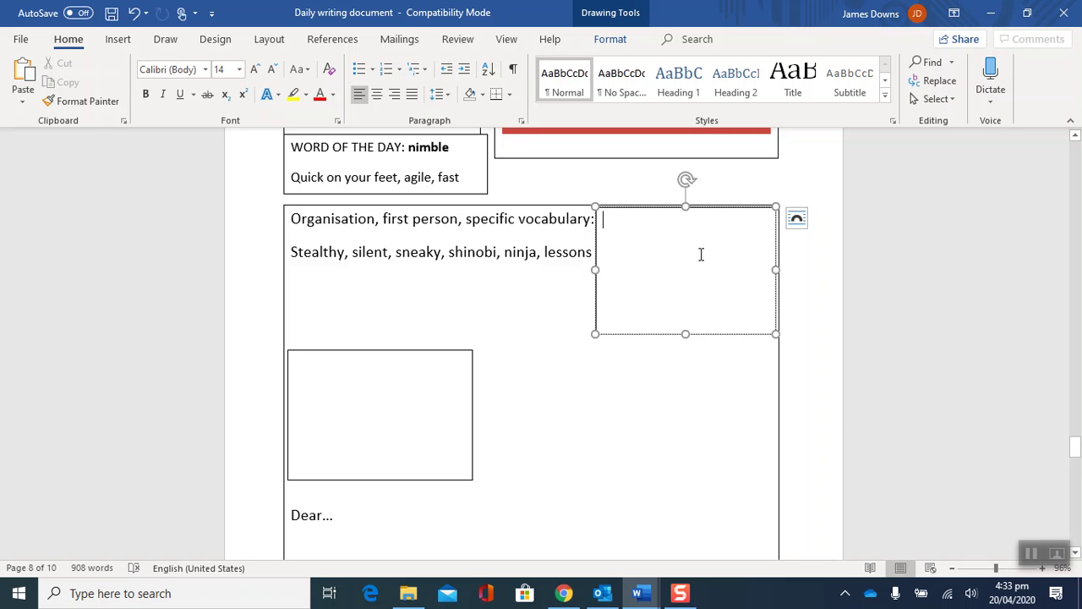
left_click(1028, 551)
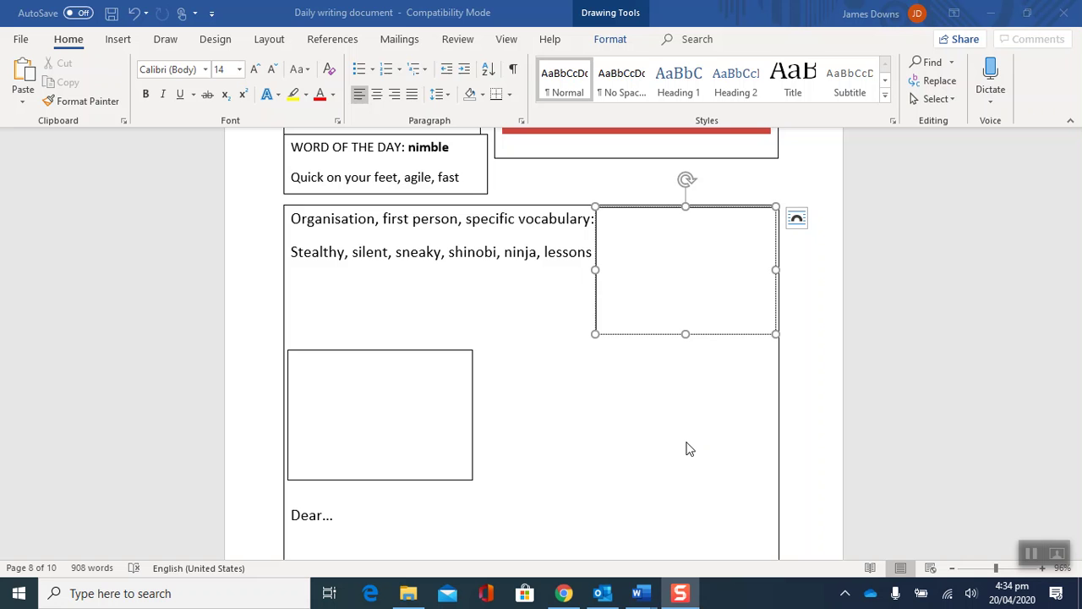
left_click(673, 266)
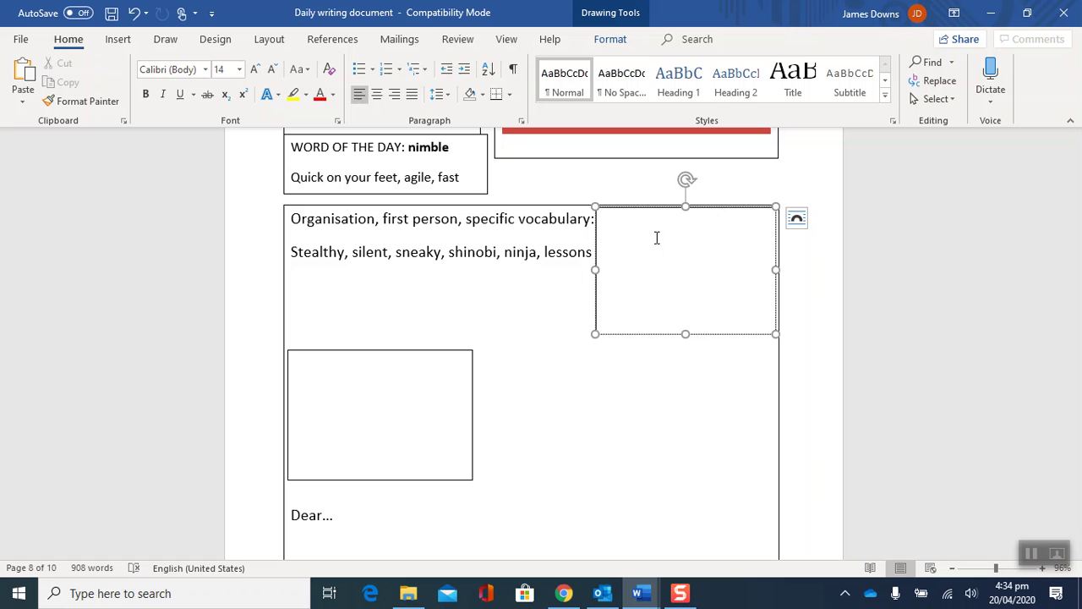
- Type the sender's name, Illustrious Ninja Academy, Hidden Location and 20/04/2020 on separate lines, trimming the box height
type("James Downs ")
type("Illustrious")
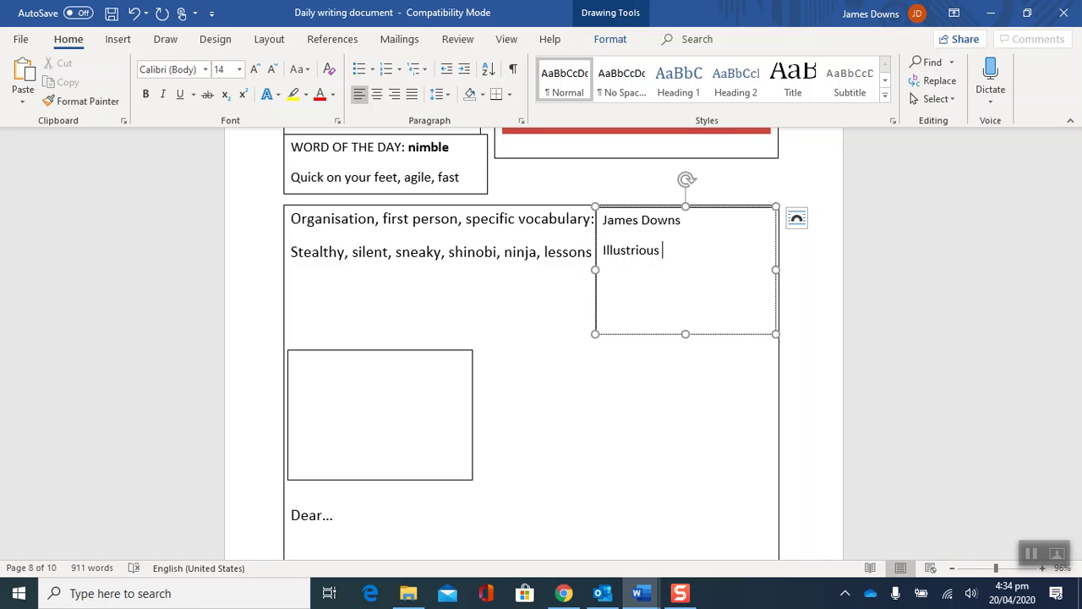
type("Ninja")
key("BackSpace")
key("BackSpace")
key("BackSpace")
type("nja Academy")
key("Return")
type("Hidden L")
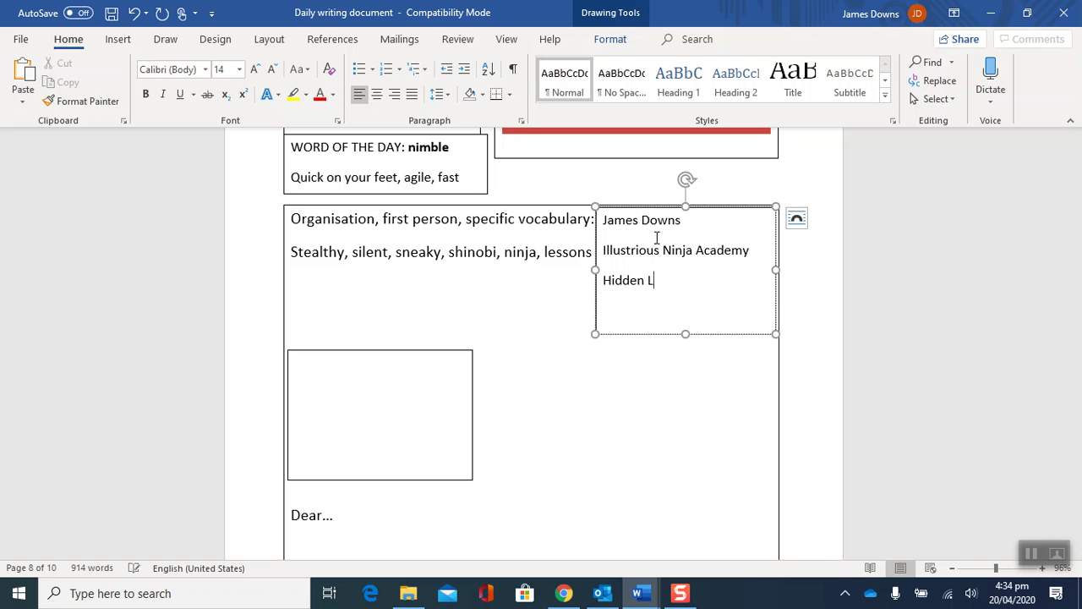
type("ocation")
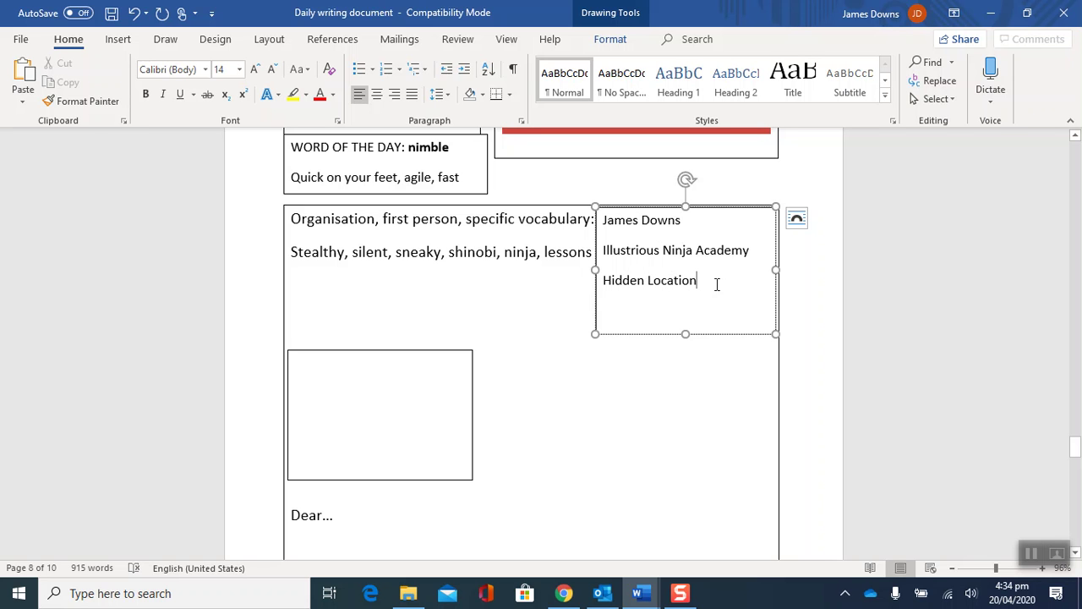
mouse_move(685, 334)
left_mouse_down()
mouse_move(688, 295)
mouse_move(681, 328)
left_mouse_up()
left_click(656, 295)
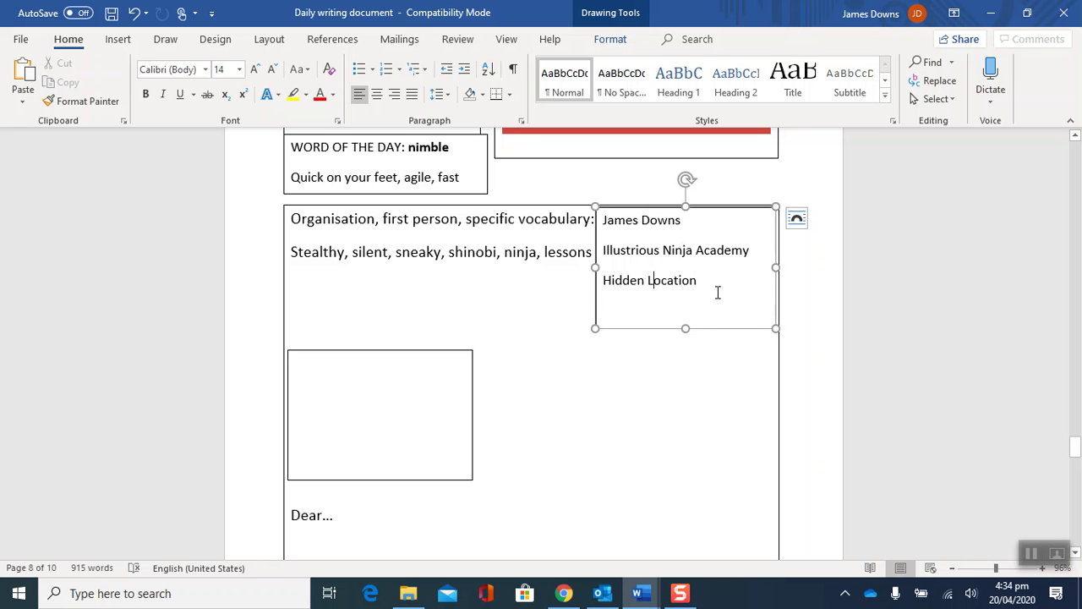
key("Return")
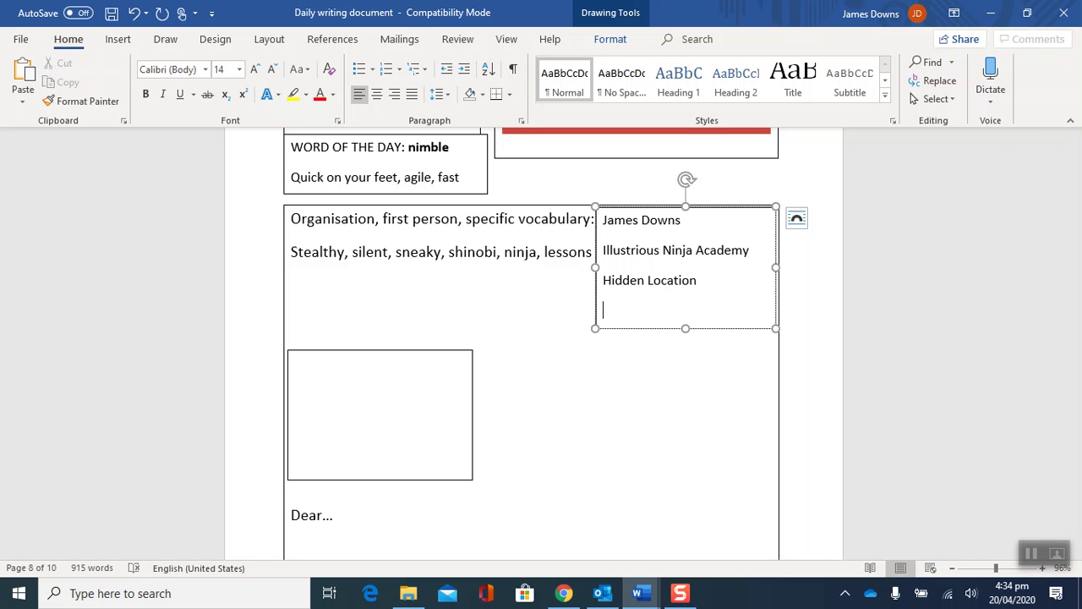
type("20/04/2020")
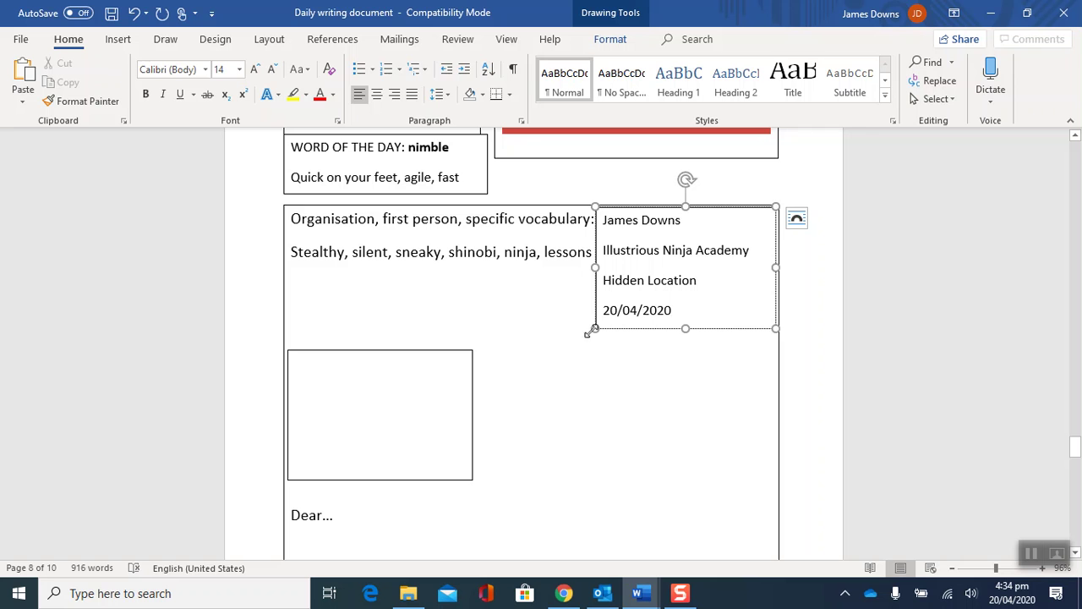
- Start the lower-left box with a recipient line addressed to the writer's parents
left_click(378, 365)
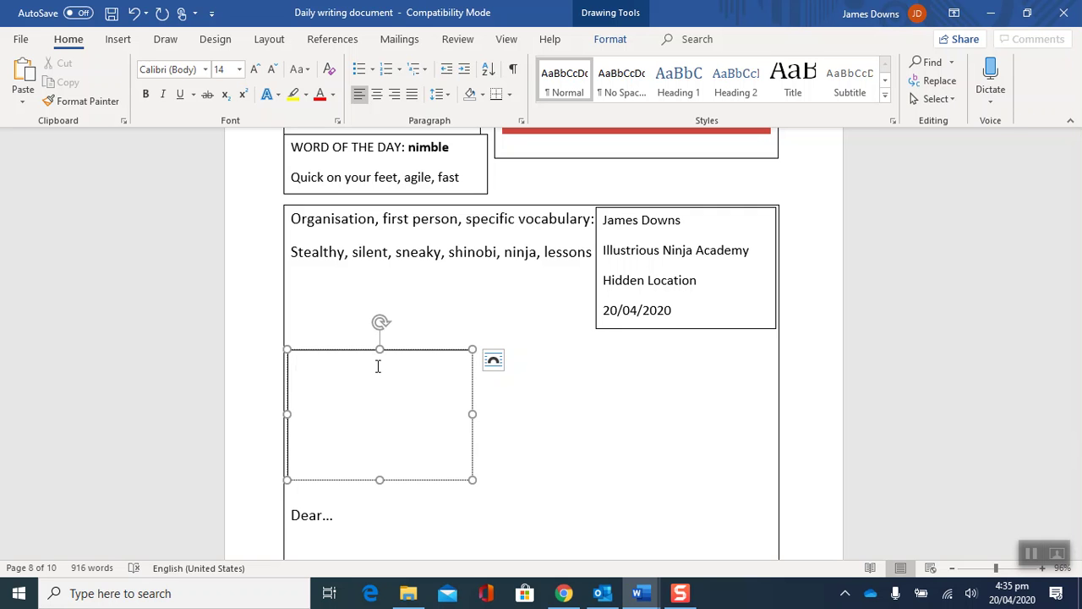
type("MR")
key("BackSpace")
type("r Downs")
type("' P")
key("BackSpace")
type("parents")
key("Return")
- Add the street, town and city lines of the parents' home address below it
type("67 Boringstreet")
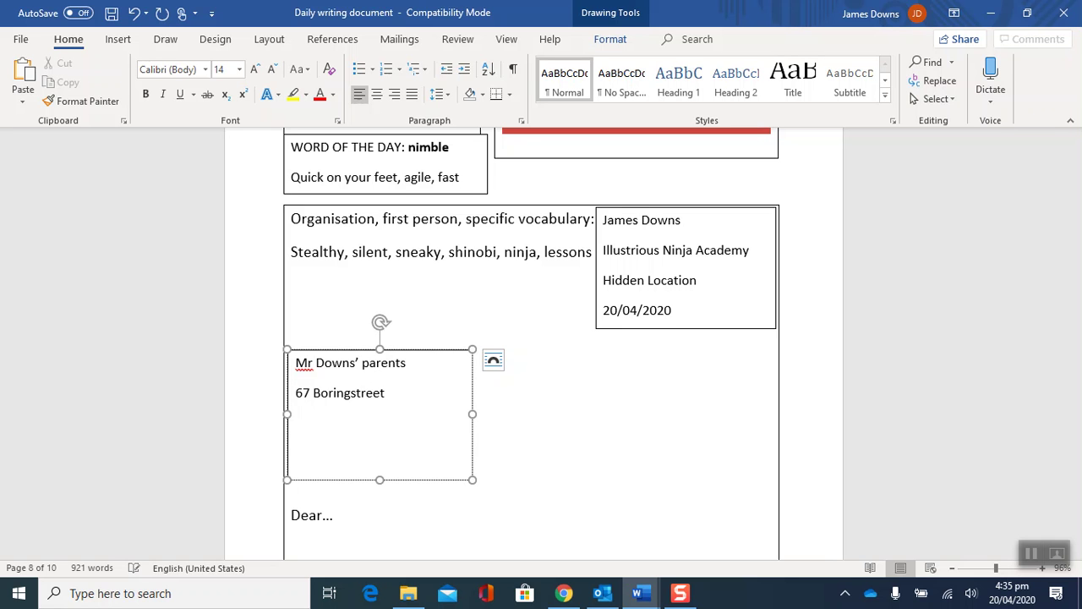
key("BackSpace")
key("BackSpace")
key("BackSpace")
type("reet ")
type("Dull Town")
key("Return")
type("Bland")
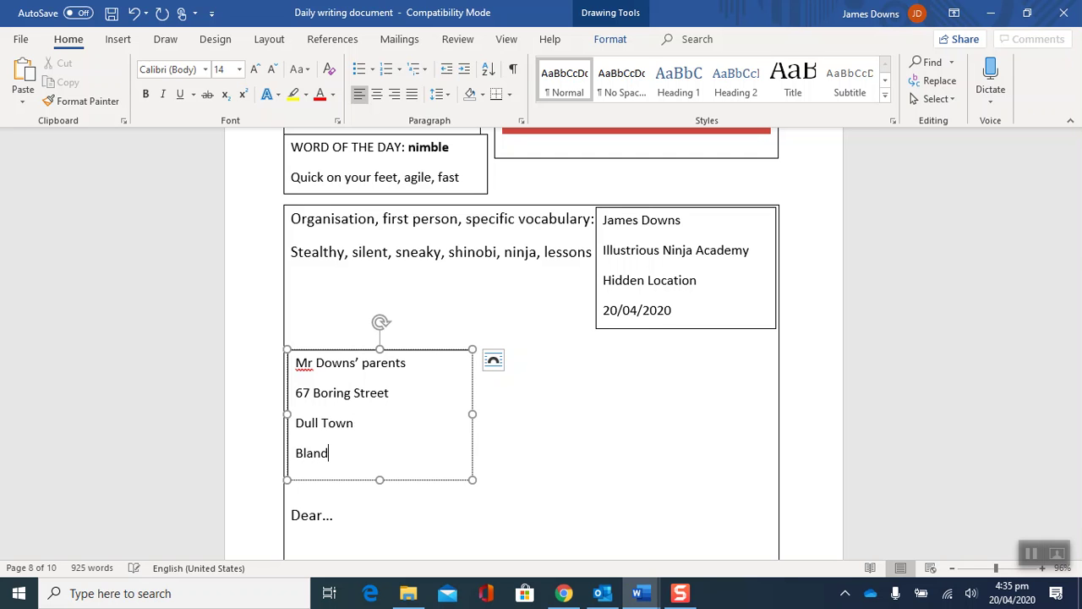
type(" City")
key("BackSpace")
key("BackSpace")
type("ty")
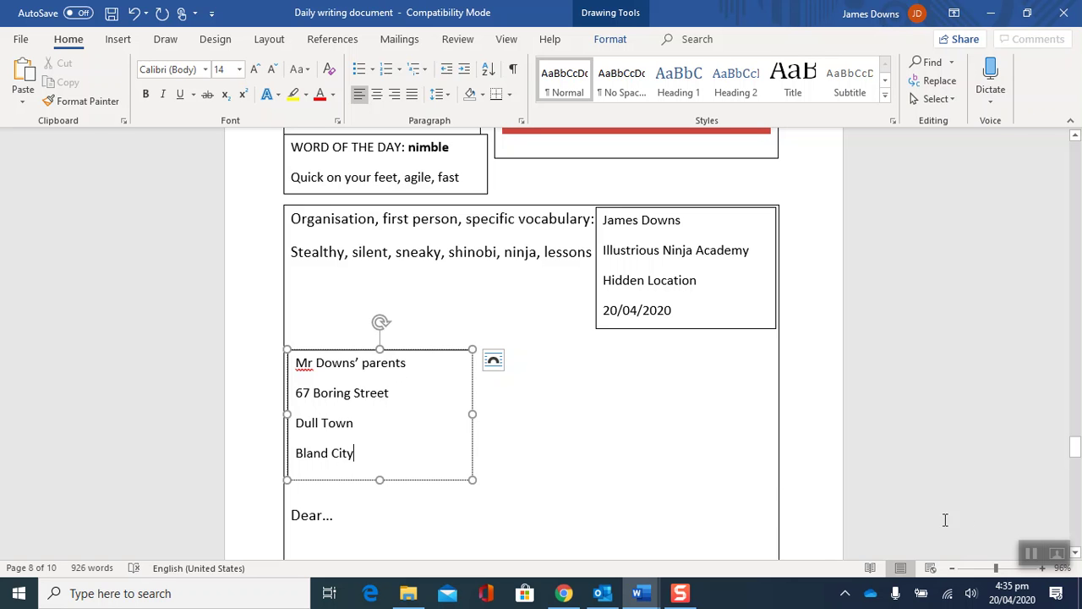
left_click(1031, 553)
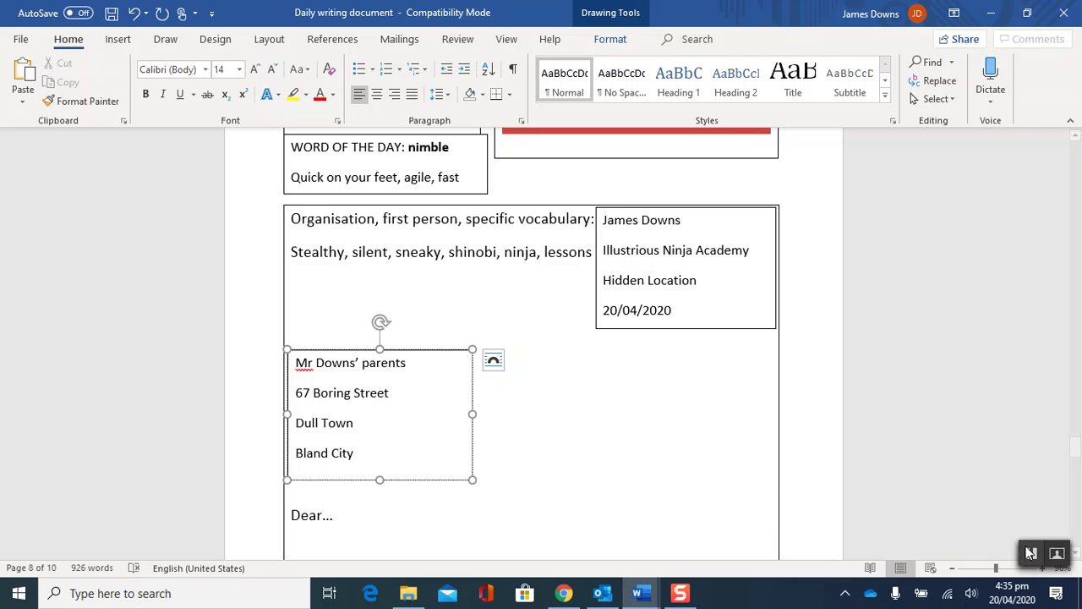
left_click(308, 454)
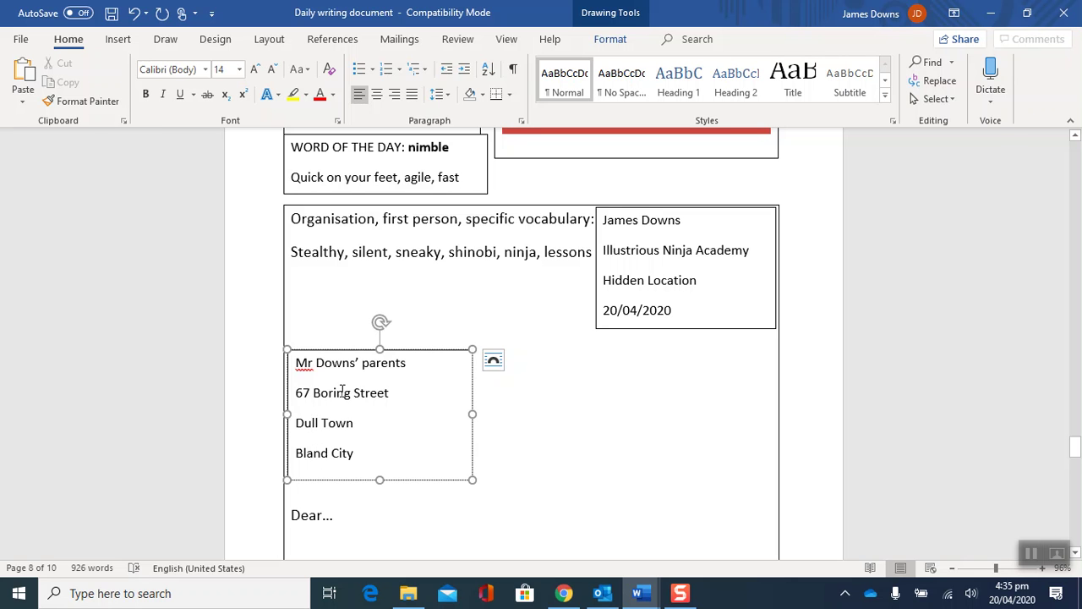
left_click(1075, 137)
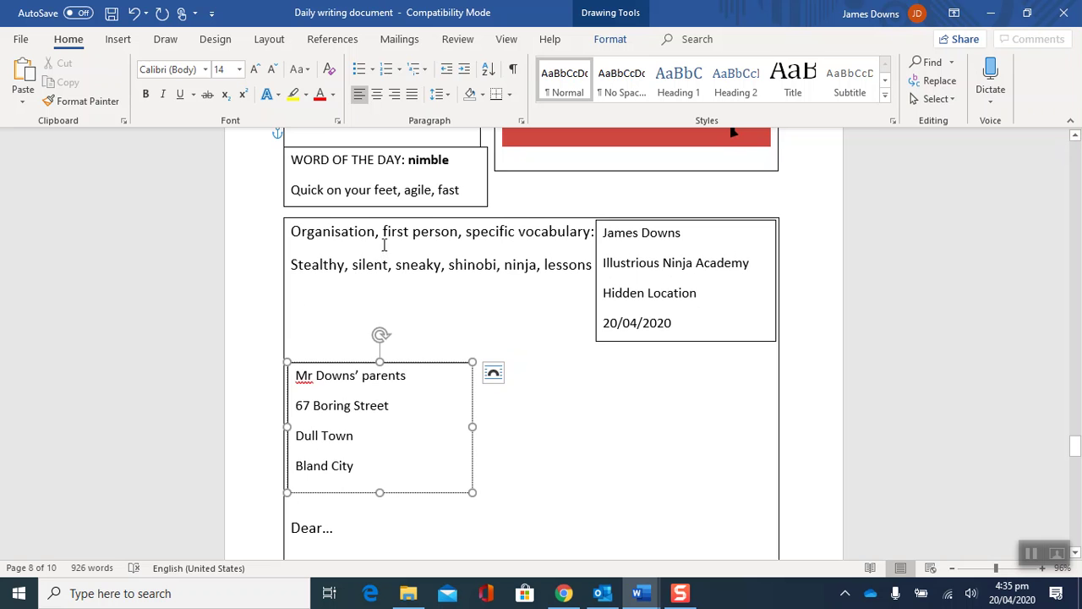
left_click_drag(374, 240, 330, 239)
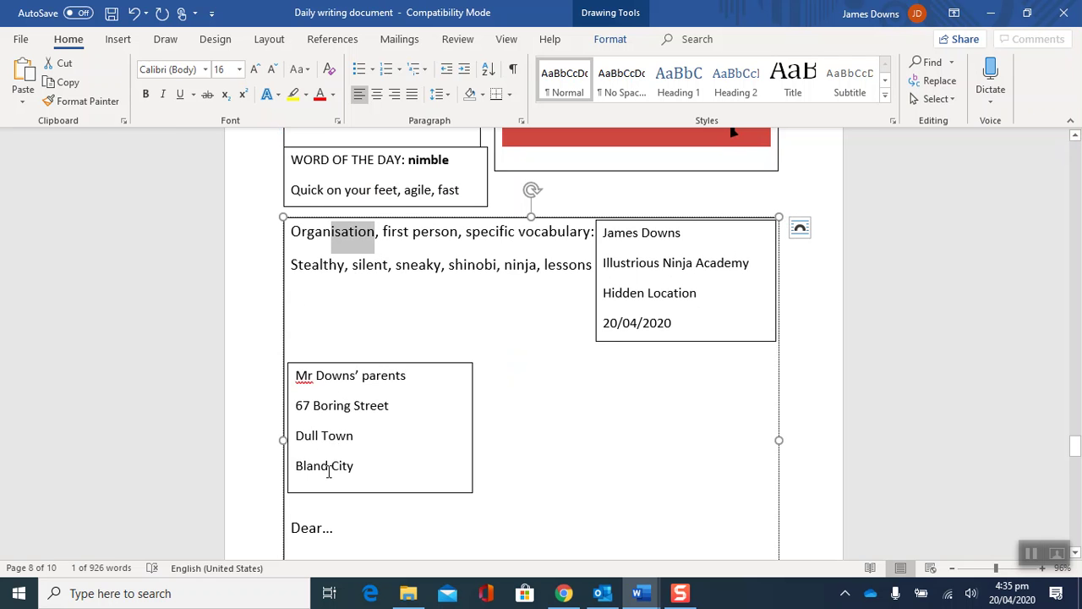
left_click(408, 234)
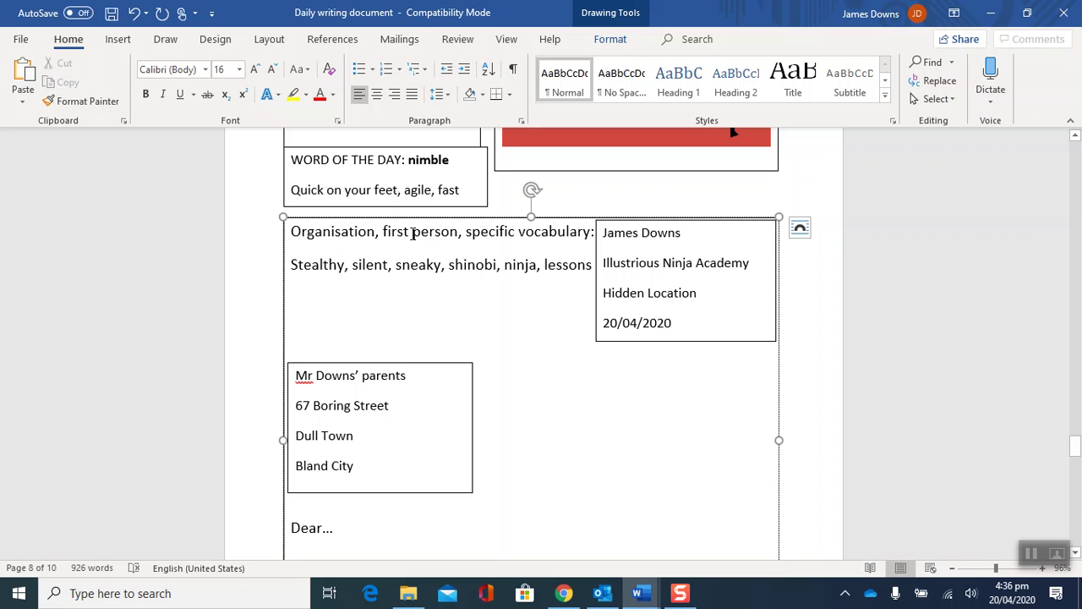
left_click(365, 525)
left_click(420, 289)
left_click(323, 263)
left_click(554, 265)
left_click(423, 163)
double_click(423, 163)
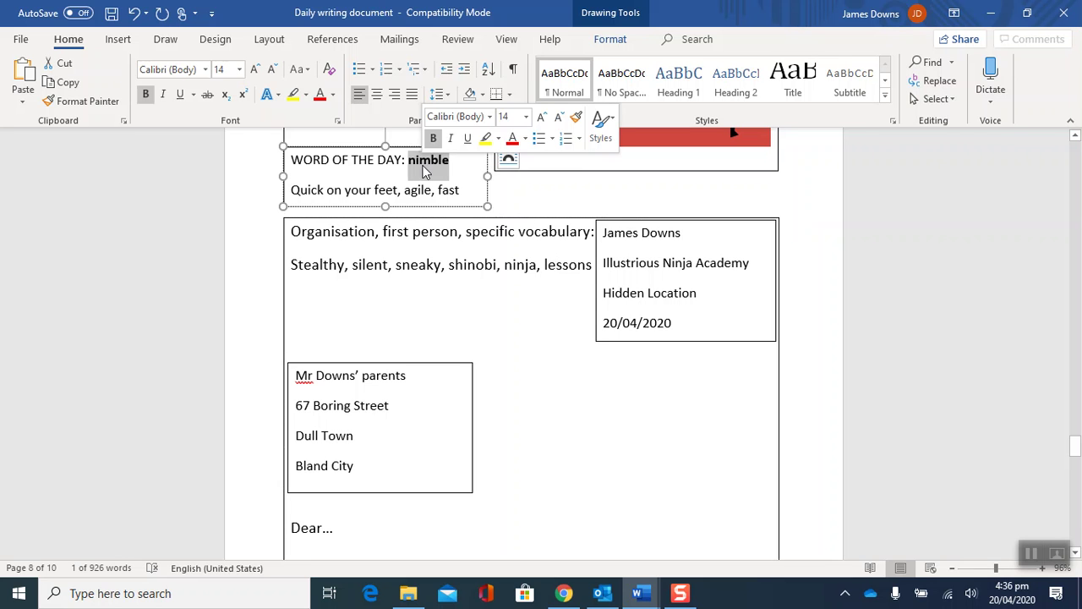
left_click(322, 190)
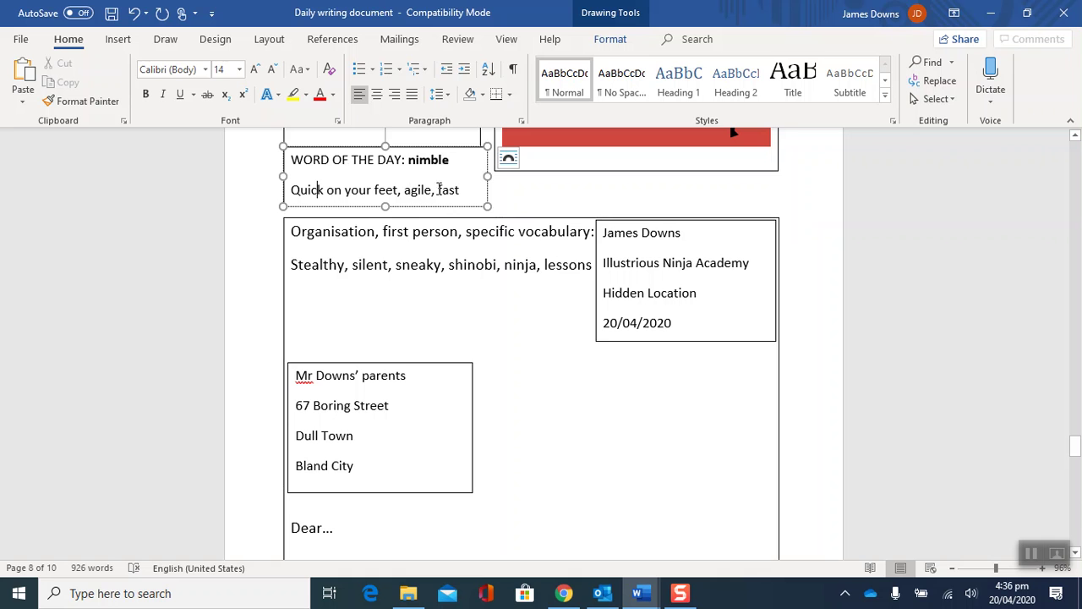
left_click(406, 191)
double_click(412, 191)
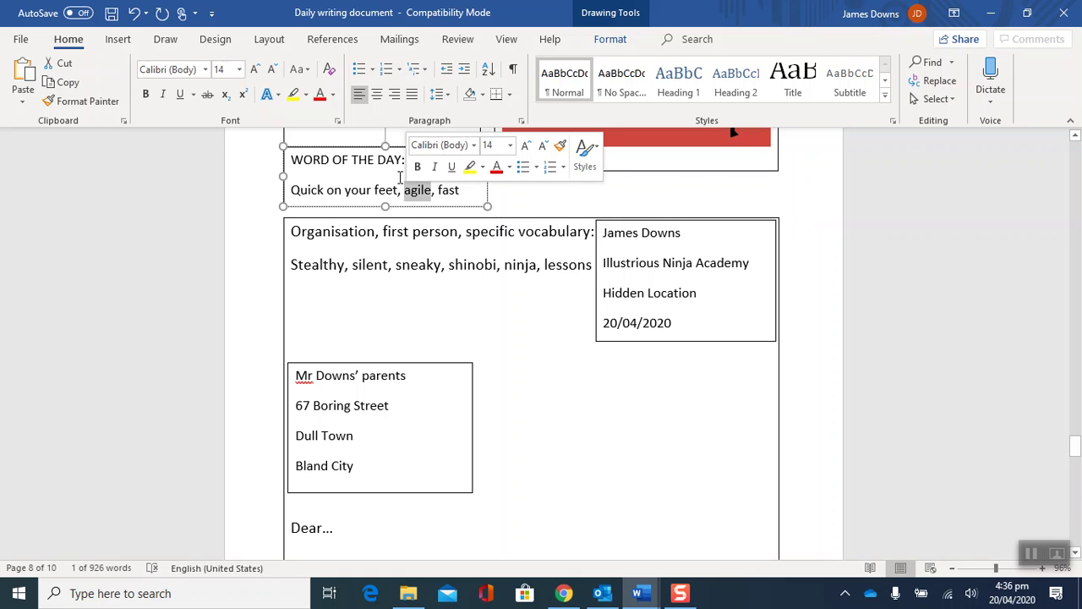
left_click(438, 157)
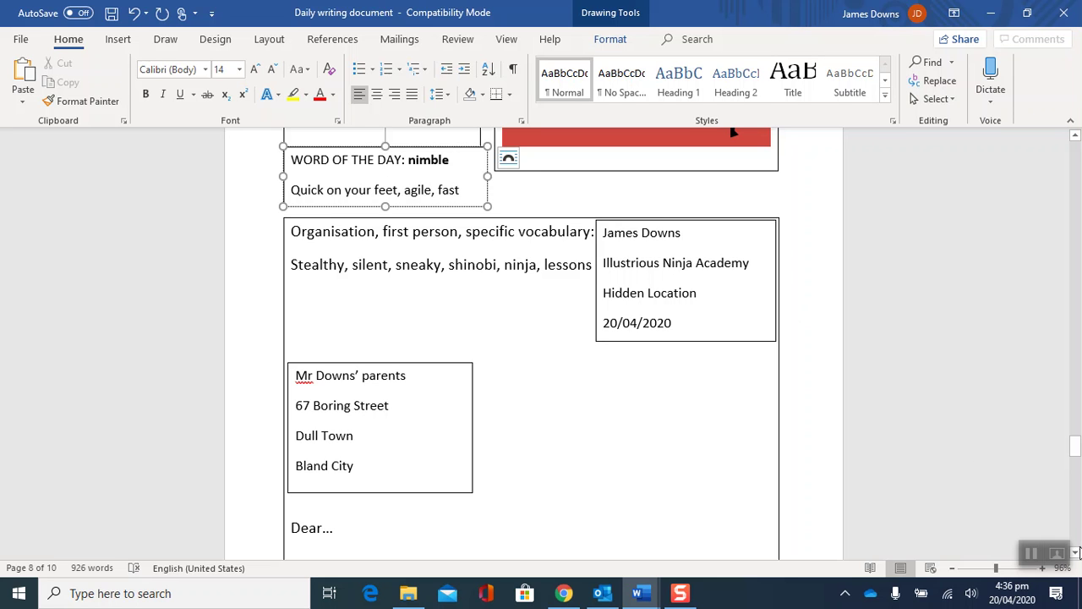
- Change the greeting to 'Dear parents,' and begin 'As you may know, I have always wanted to become a ninja.'
scroll(1077, 553, "down", 3)
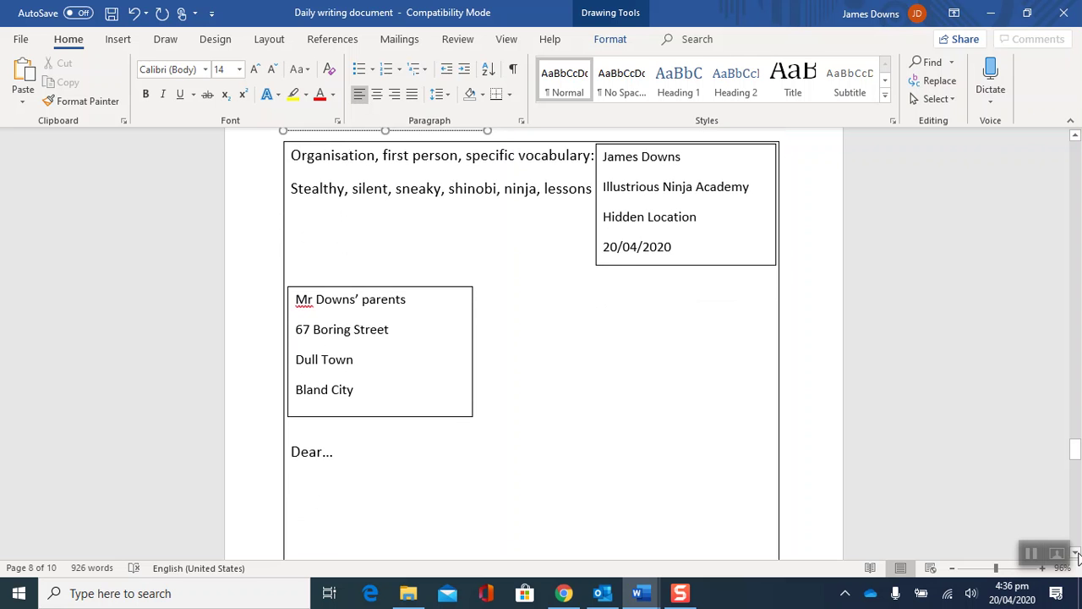
scroll(1077, 552, "down", 4)
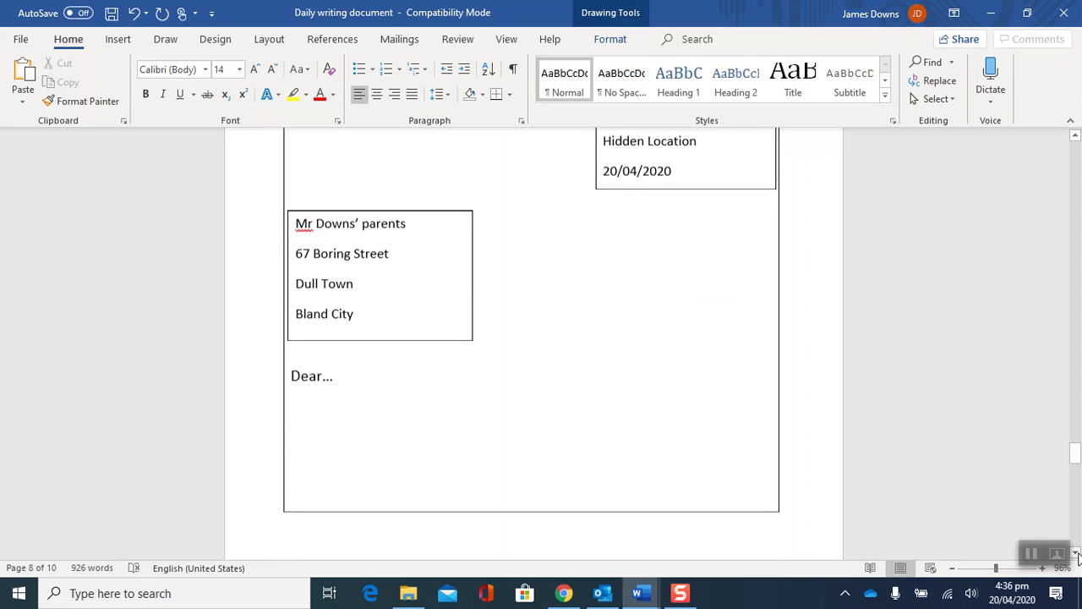
scroll(1077, 553, "down", 1)
left_click(405, 358)
key("BackSpace")
key("BackSpace")
key("BackSpace")
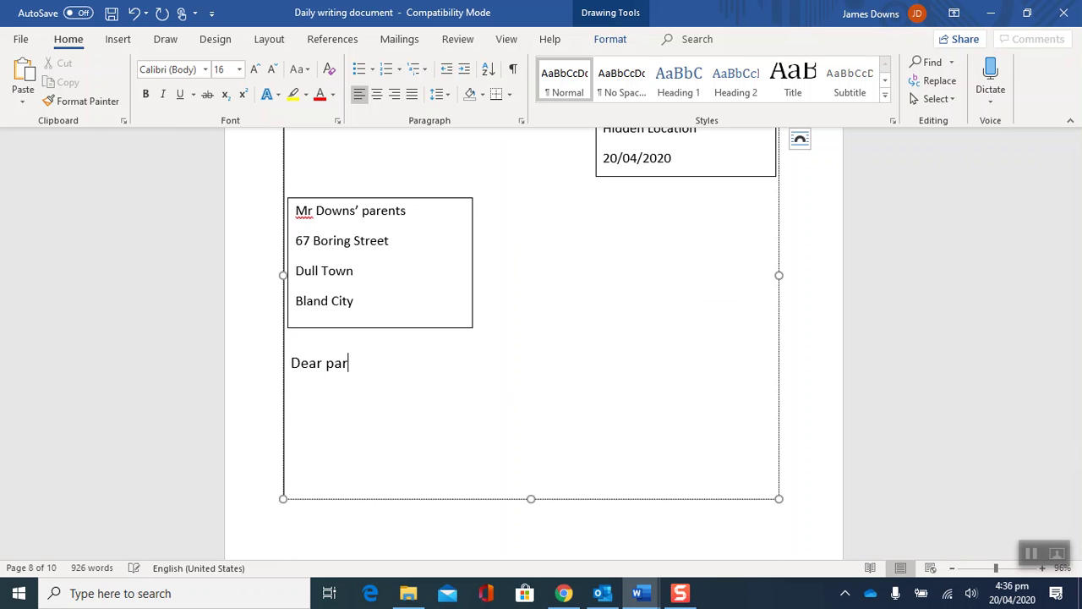
type("nts")
type(",")
type("As you")
type(" may know, I")
type(" have always wan")
type("ted to become")
type(" a ninja")
type(". So I have")
type(" taken")
type("an")
- Continue with 'So I have taken the opportunity to train with some of the world's most elite ninjas.'
key("BackSpace")
key("BackSpace")
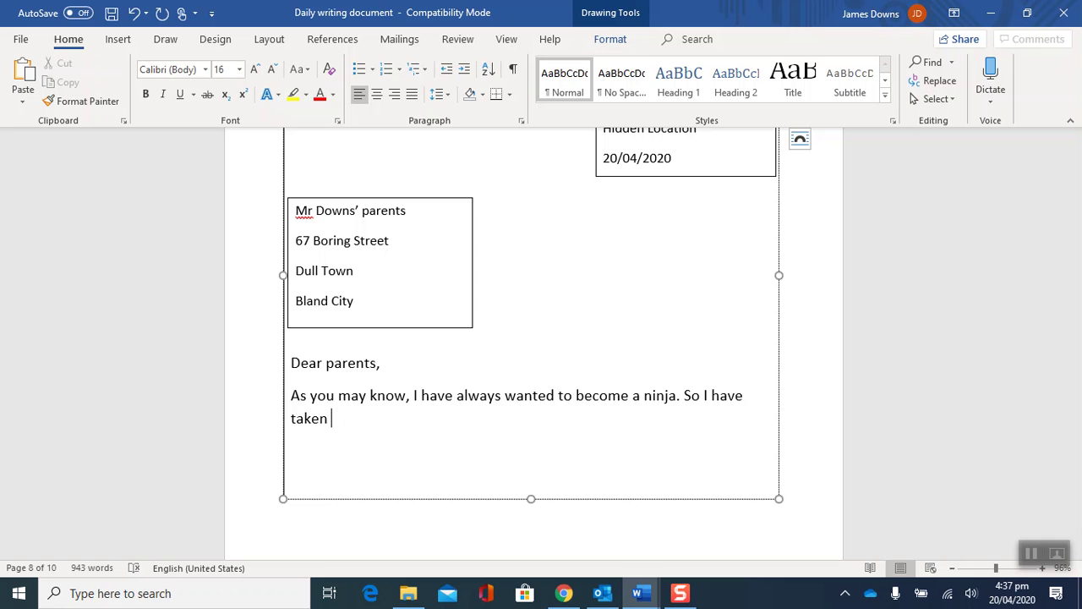
type("the opportunit")
key("BackSpace")
key("BackSpace")
type("tunity ")
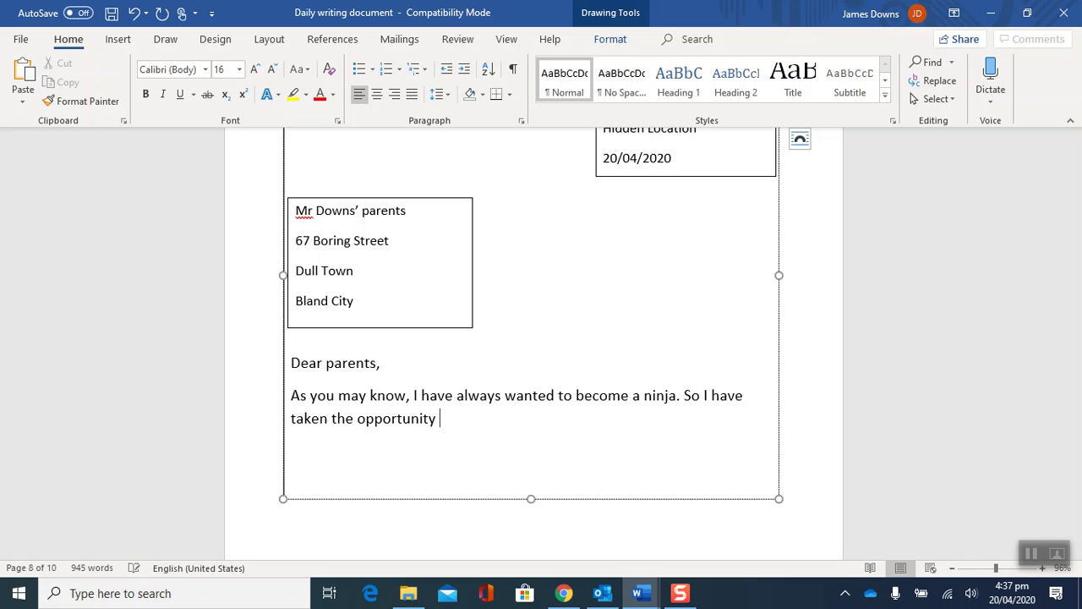
type("to train with some of th")
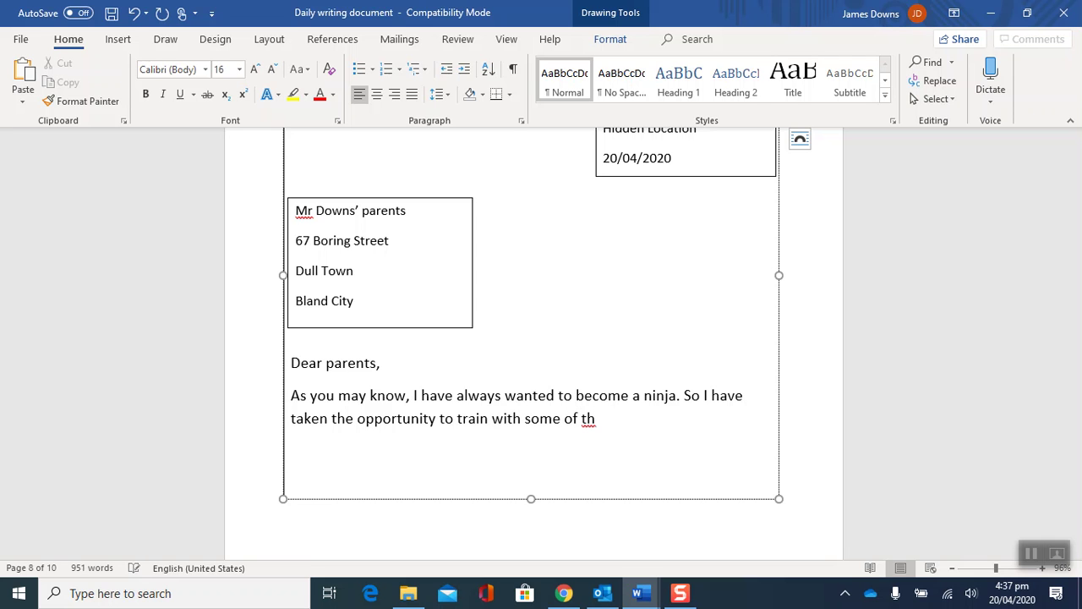
type("e world's most elite ")
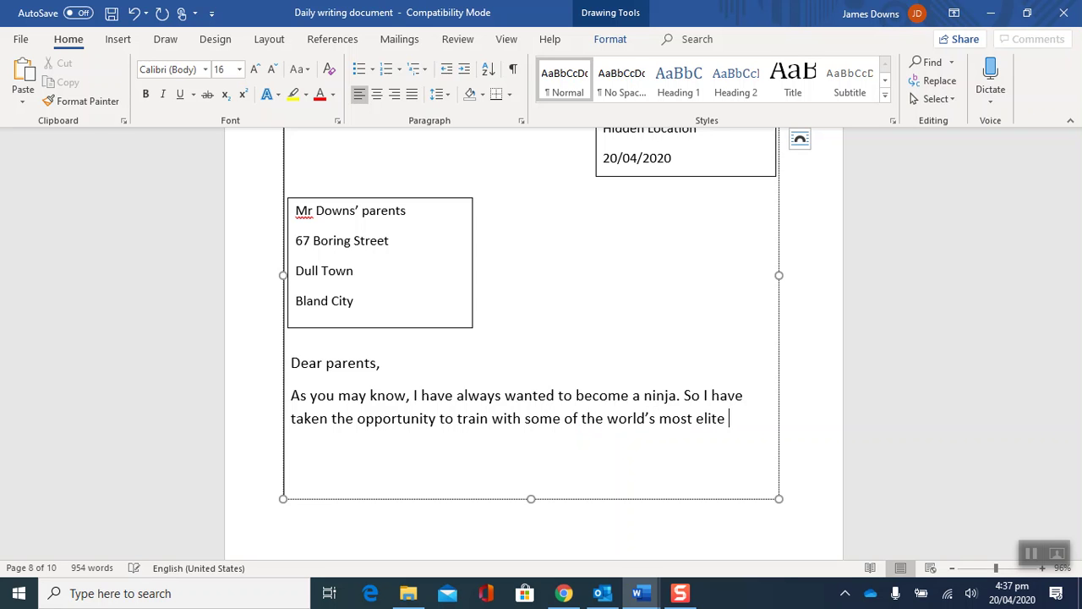
type("ninjas.")
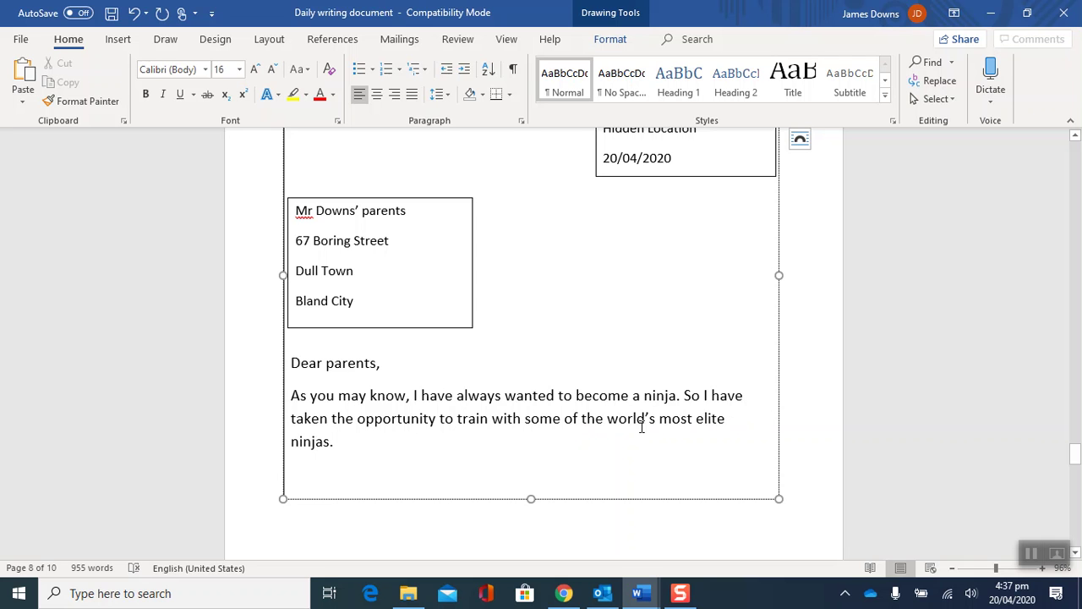
- Highlight 'with' in yellow, then begin a new paragraph with 'Firstly,'
double_click(505, 418)
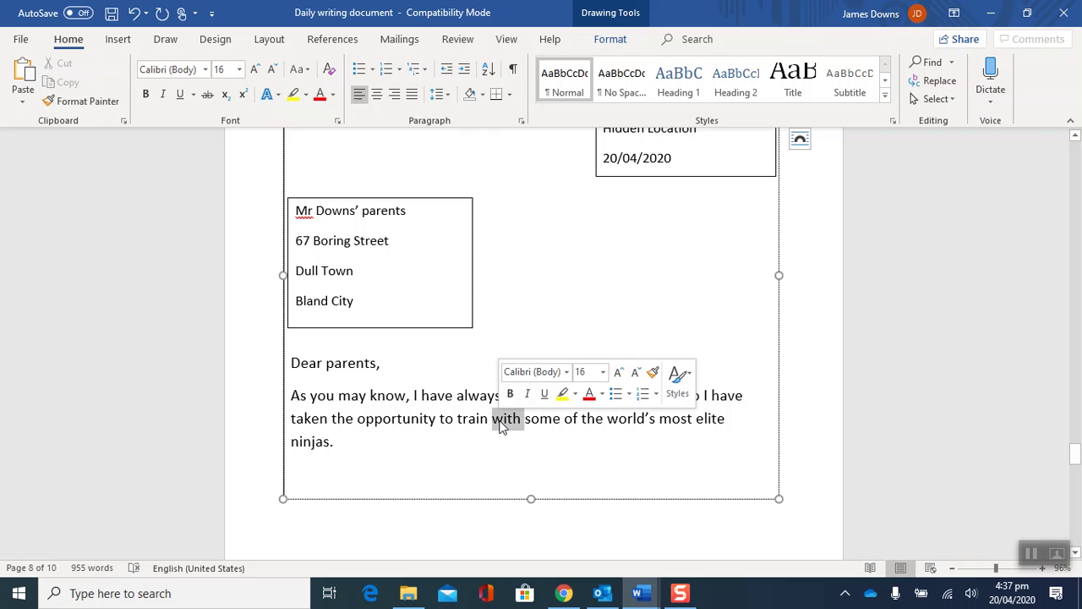
left_click(563, 394)
left_click(475, 446)
left_click_drag(295, 395, 341, 438)
left_click(342, 440)
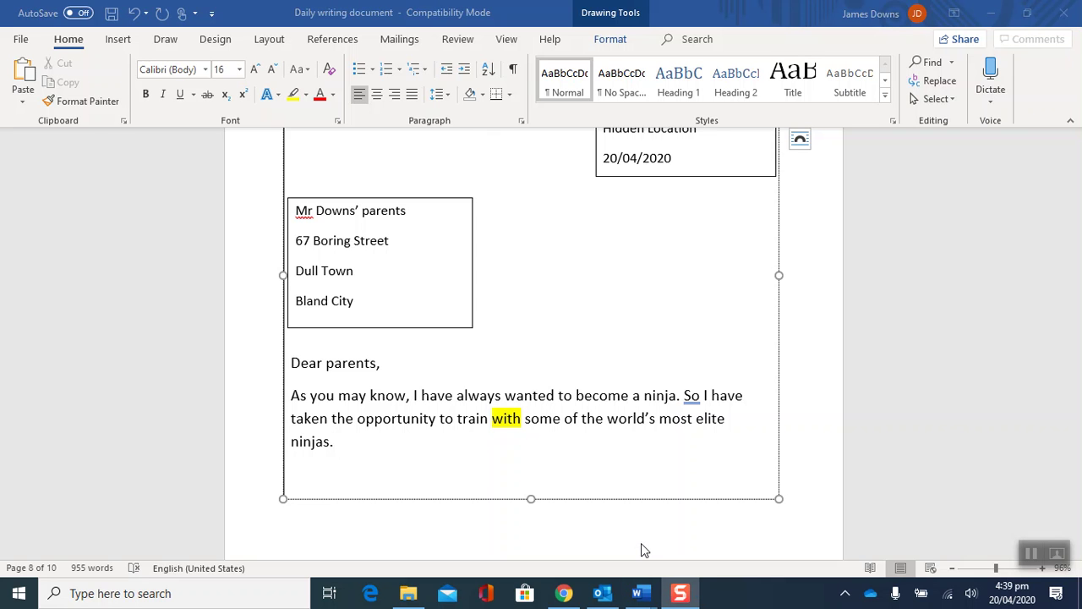
left_click(451, 480)
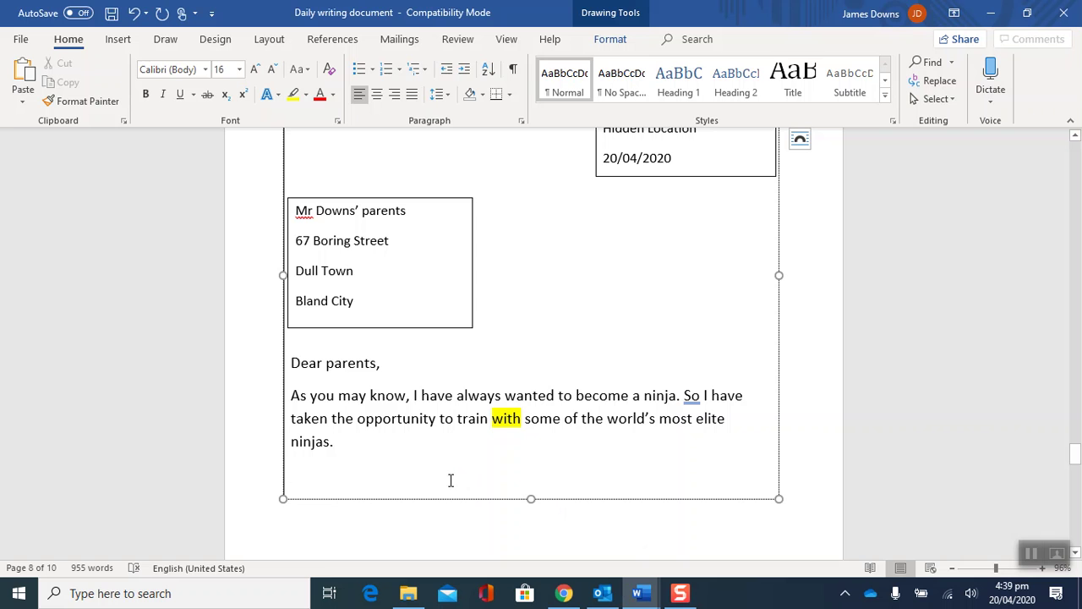
type("Firstly")
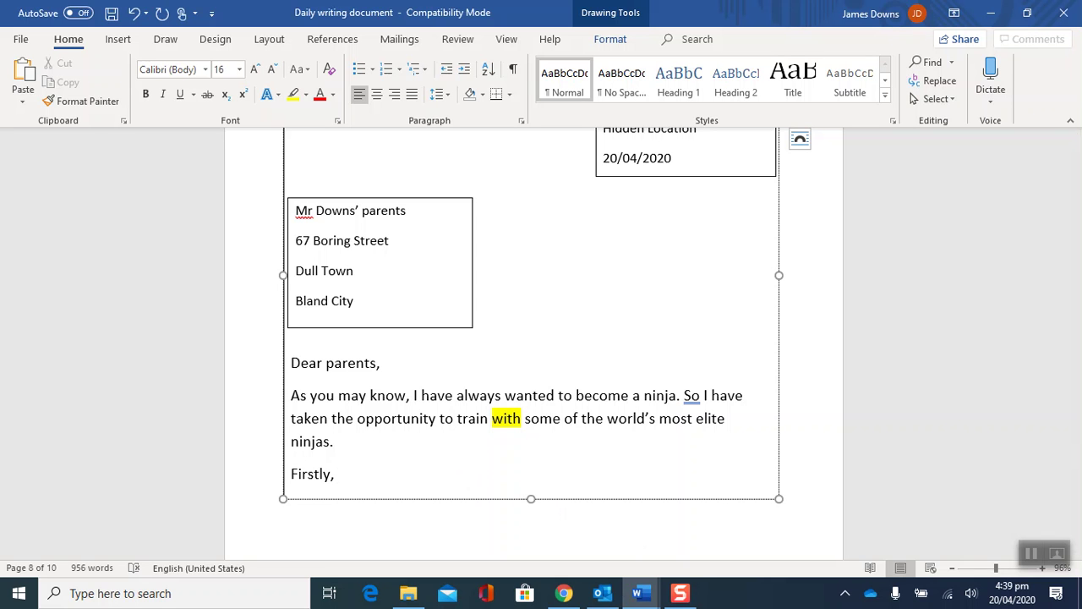
type(",")
- Write 'I have taken this choice in order to (so) become fit, healthy and agile.' and lengthen the text box to show it
type("have taken this choice")
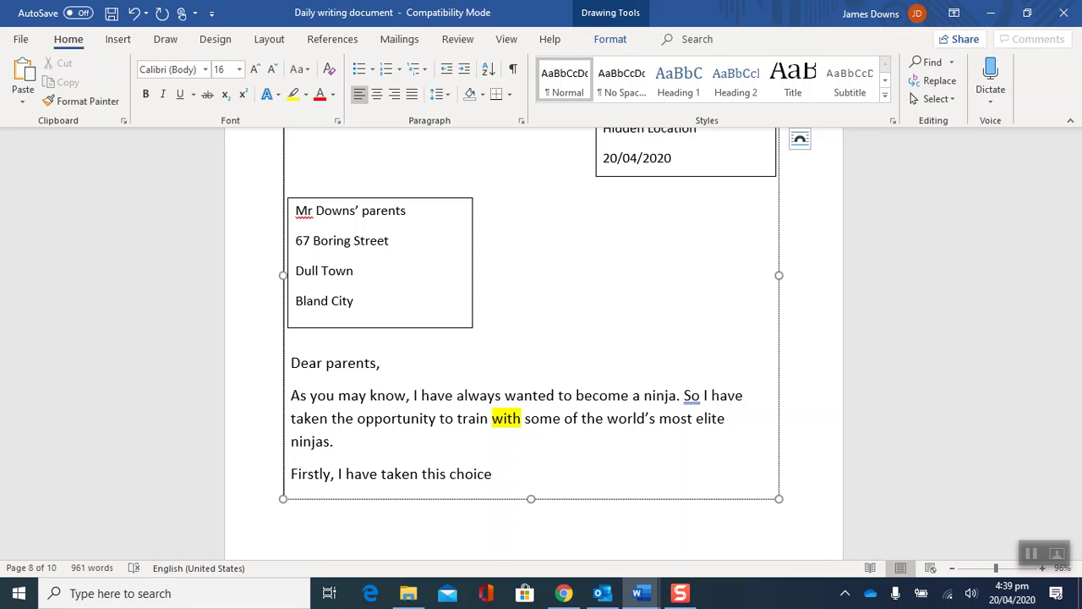
type(" in order to (so)")
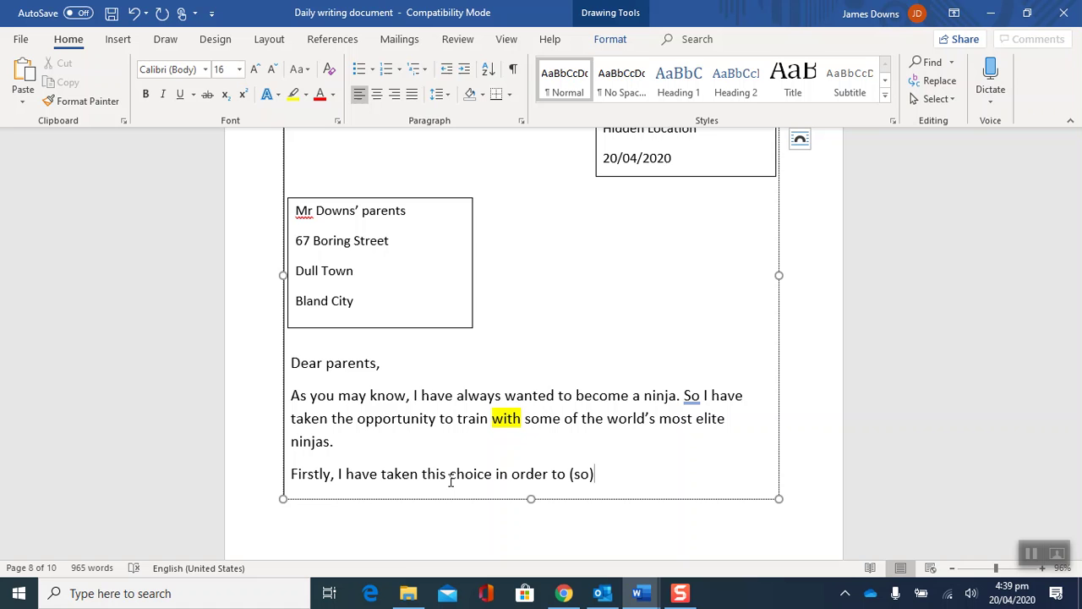
type(" become fit, healthy and athlet")
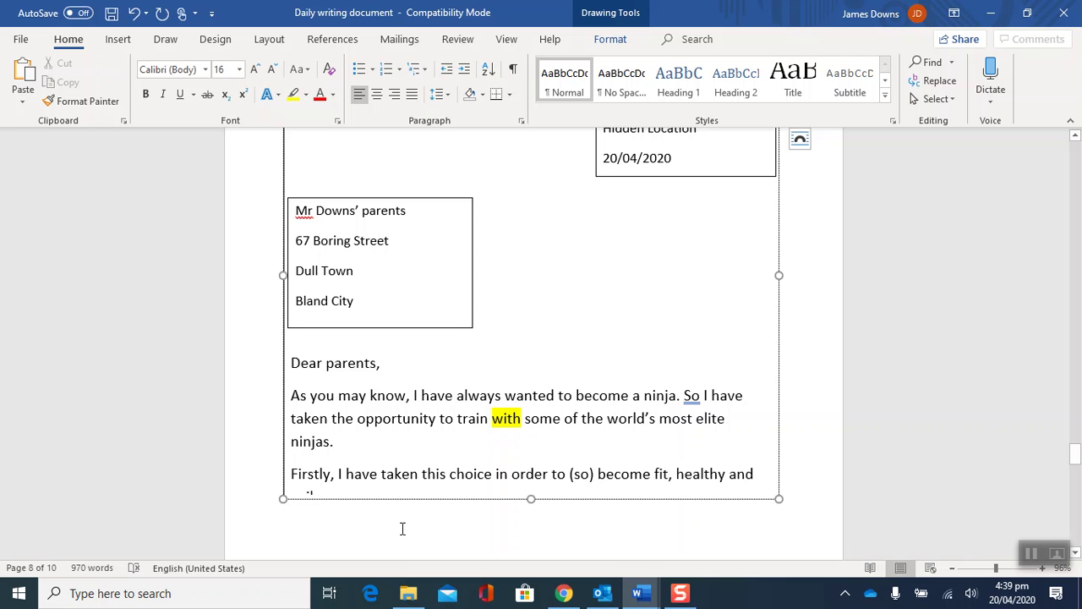
left_click_drag(531, 499, 528, 546)
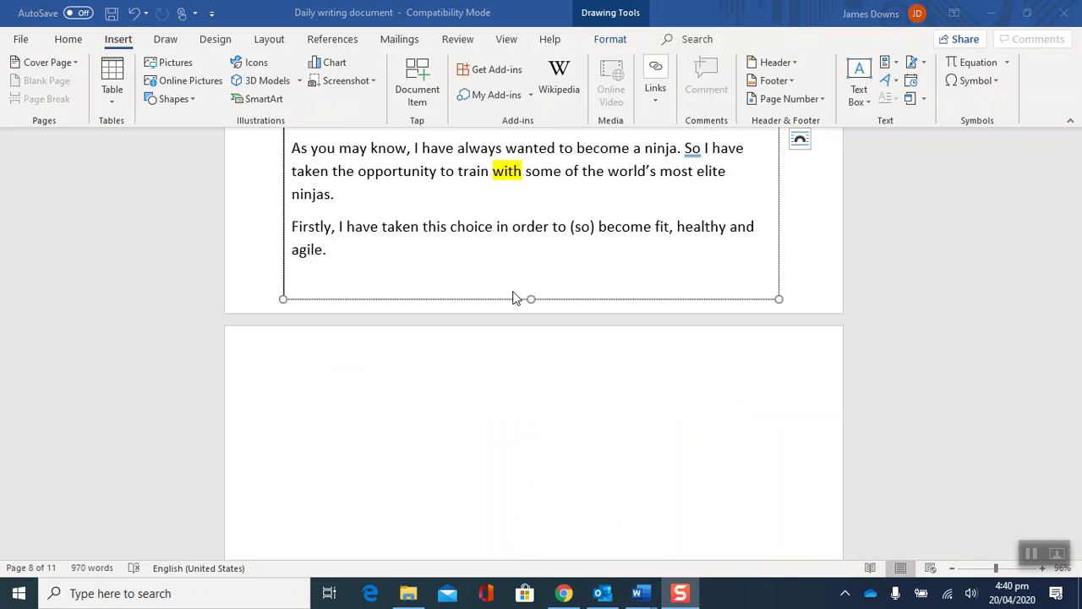
- Add 'As a shinobi, I will learn how to be' after 'agile.'
left_click(459, 258)
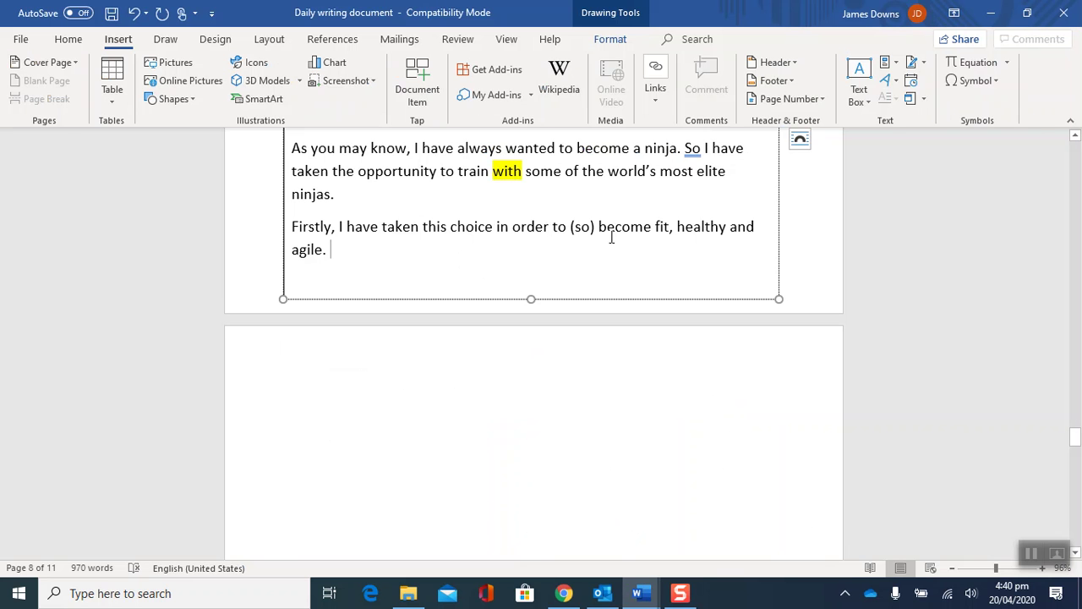
type("As a nija")
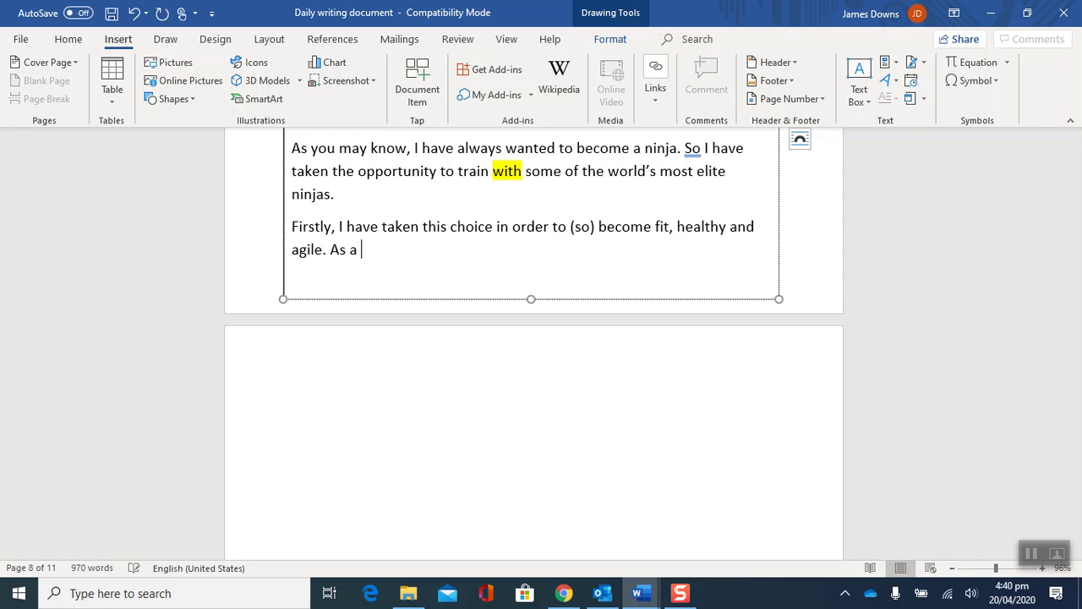
key("BackSpace")
key("BackSpace")
key("BackSpace")
key("BackSpace")
type("shinobi, I will ")
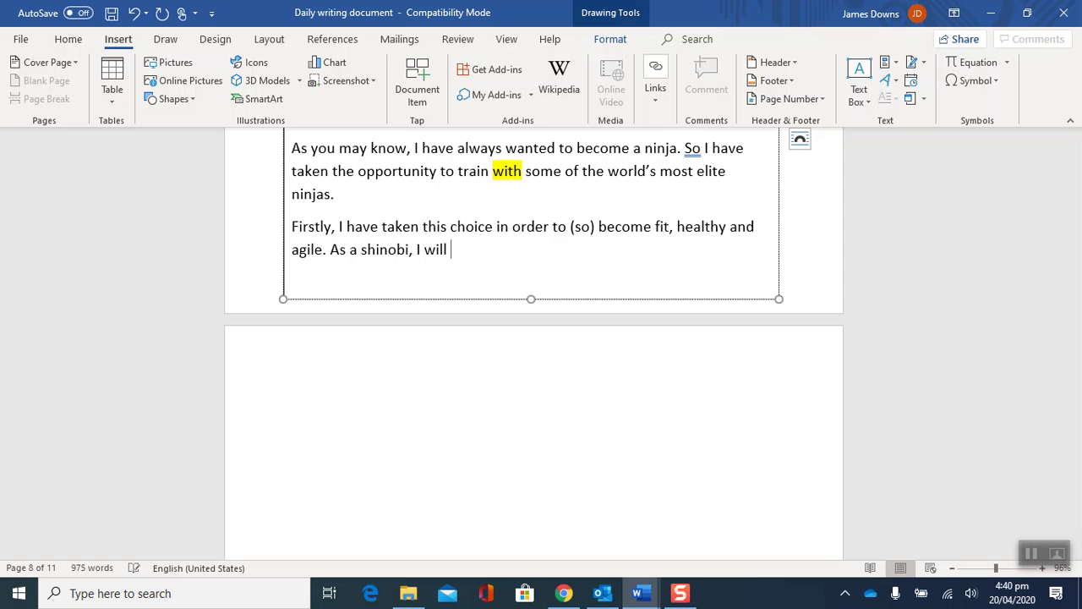
type("learn how")
key("BackSpace")
key("BackSpace")
type("how to be")
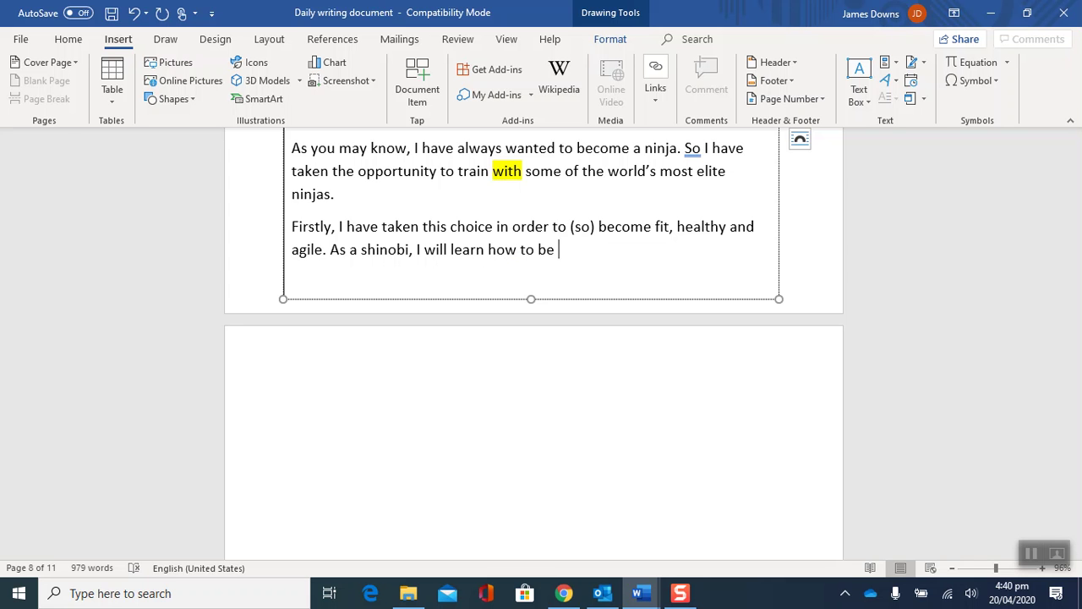
scroll(557, 225, "up", 7)
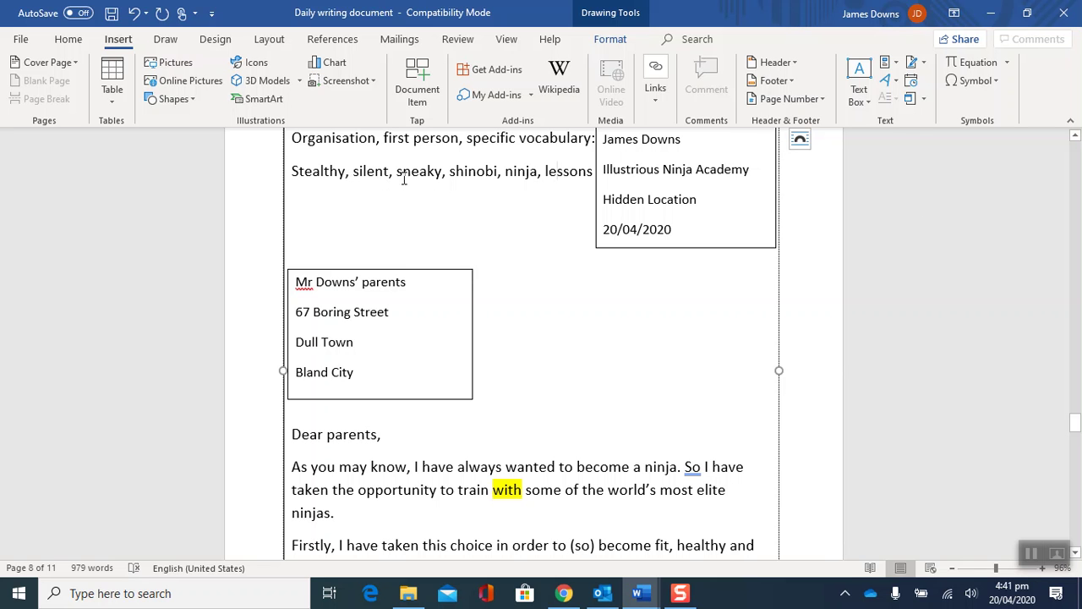
left_click(1078, 558)
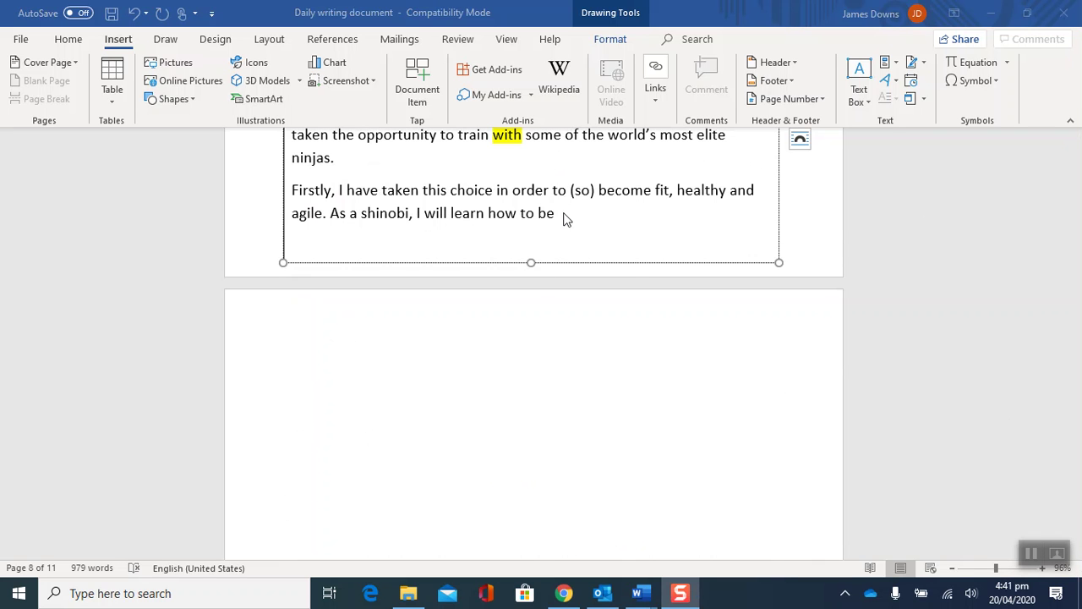
- Continue the shinobi sentence with 'sneaky and stealthy and'
left_click(567, 218)
type("sneaky and stealthy")
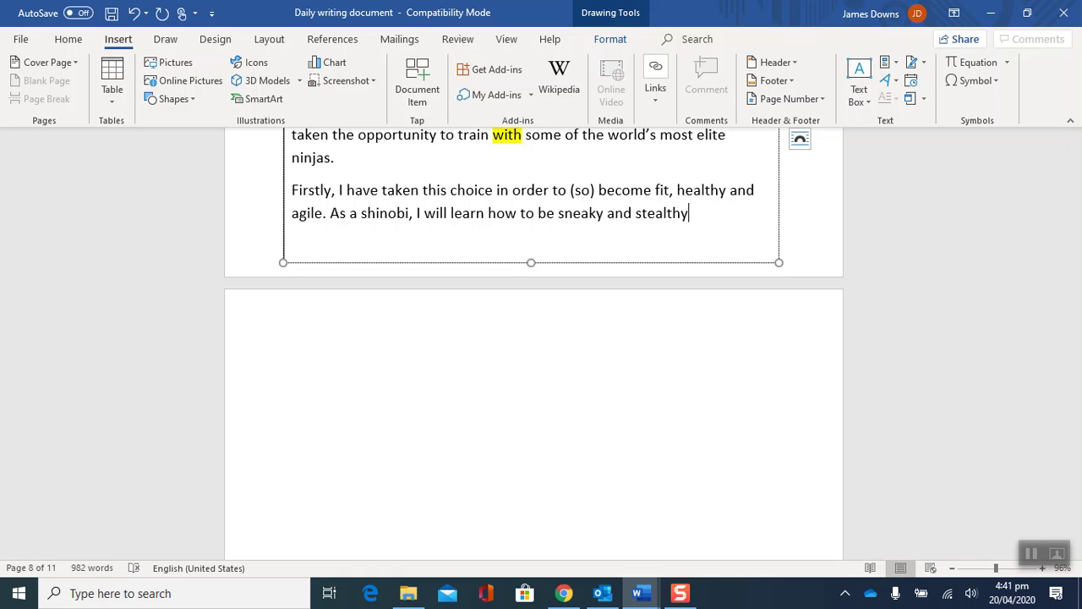
type(" and")
left_click(1032, 553)
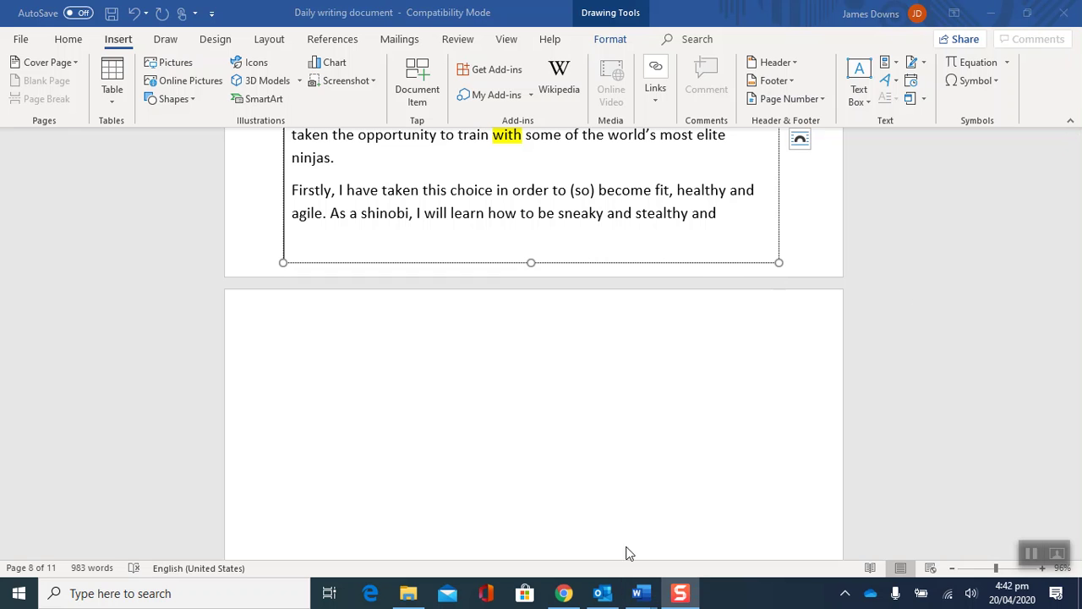
left_click(732, 219)
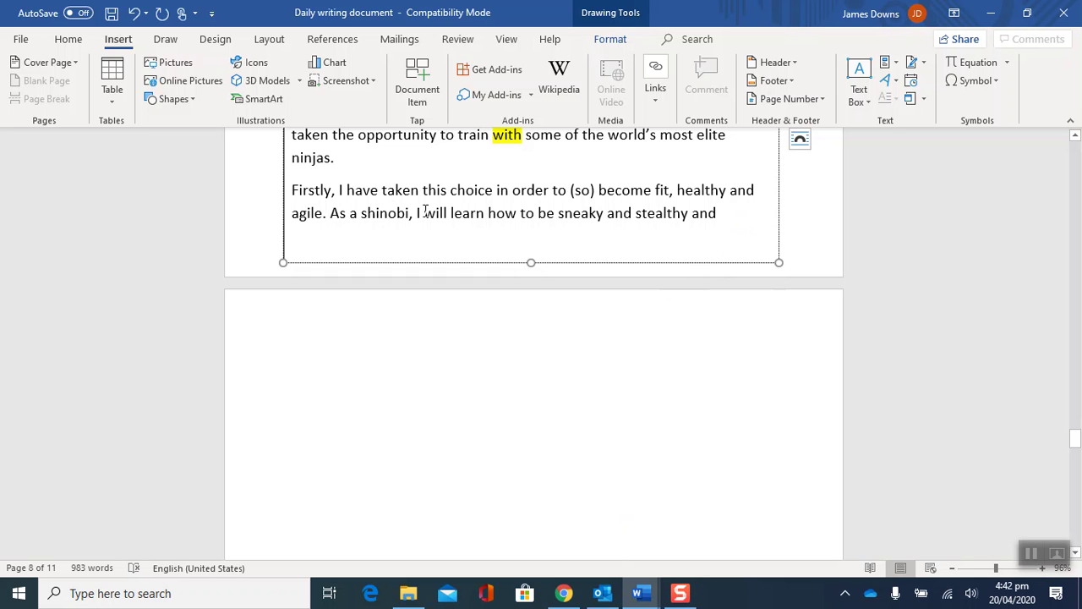
- Replace 'learn' with 'need to know' and finish with 'being at the peak of my fitness will only help this.'
double_click(470, 215)
type("need to know")
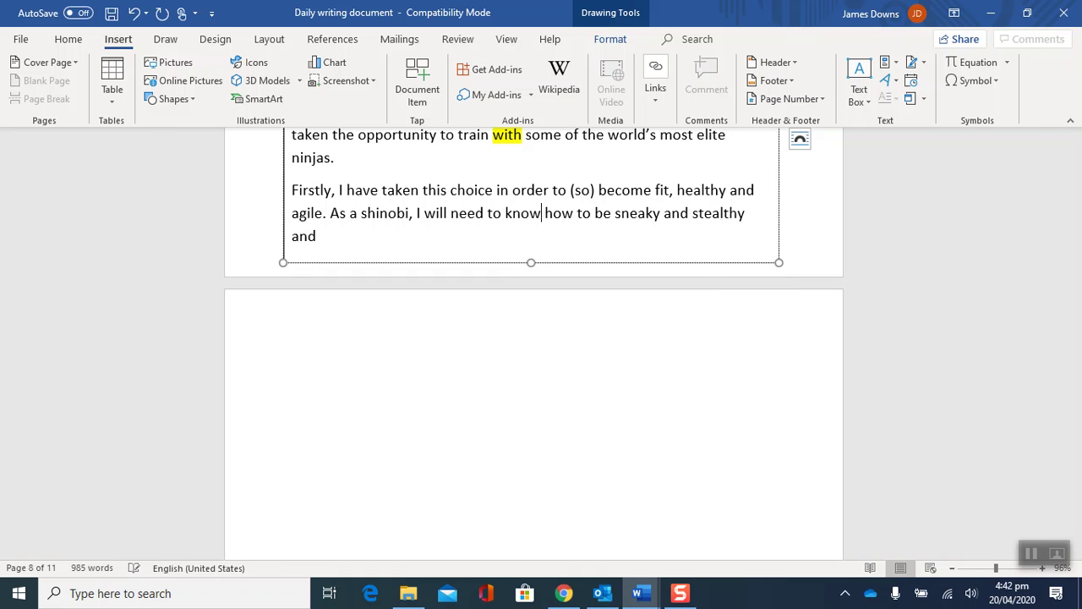
left_click(317, 236)
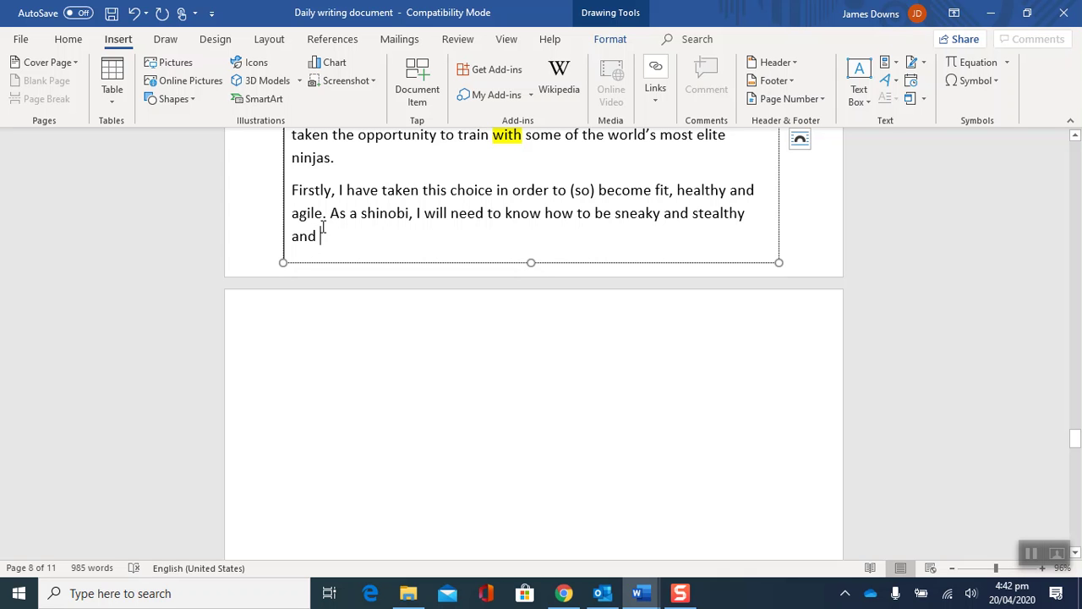
left_click_drag(310, 190, 714, 191)
left_click(366, 237)
type("being at the ")
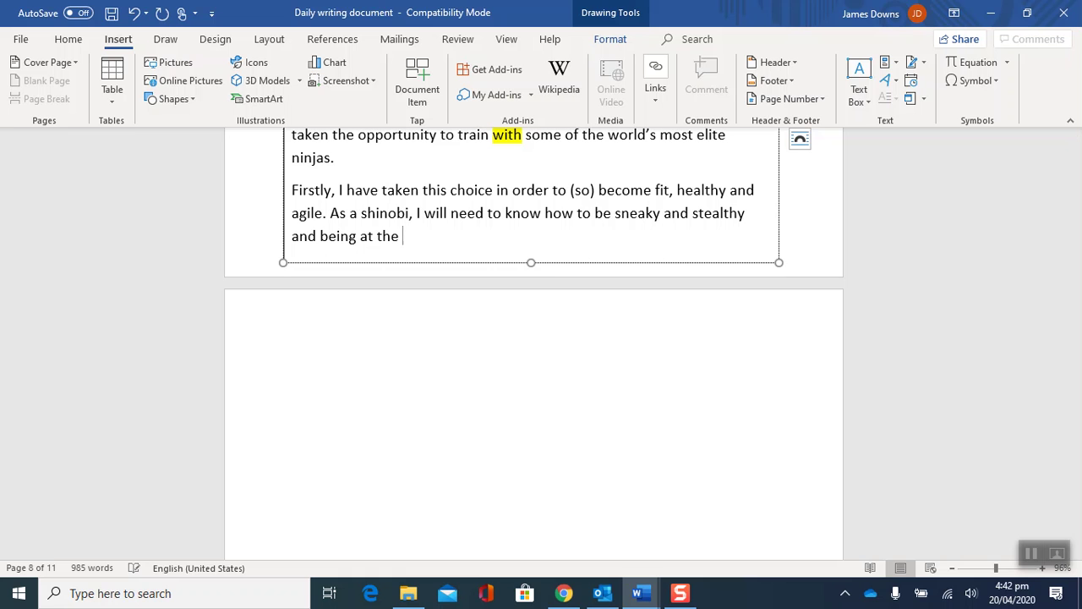
type("peak of my fitness wil")
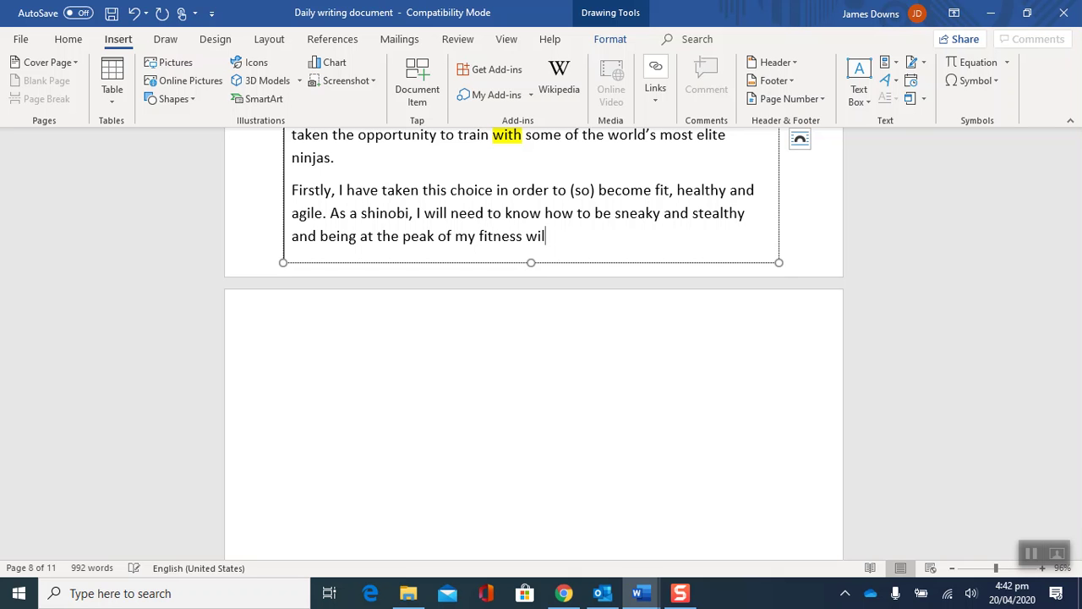
type("l only help this.")
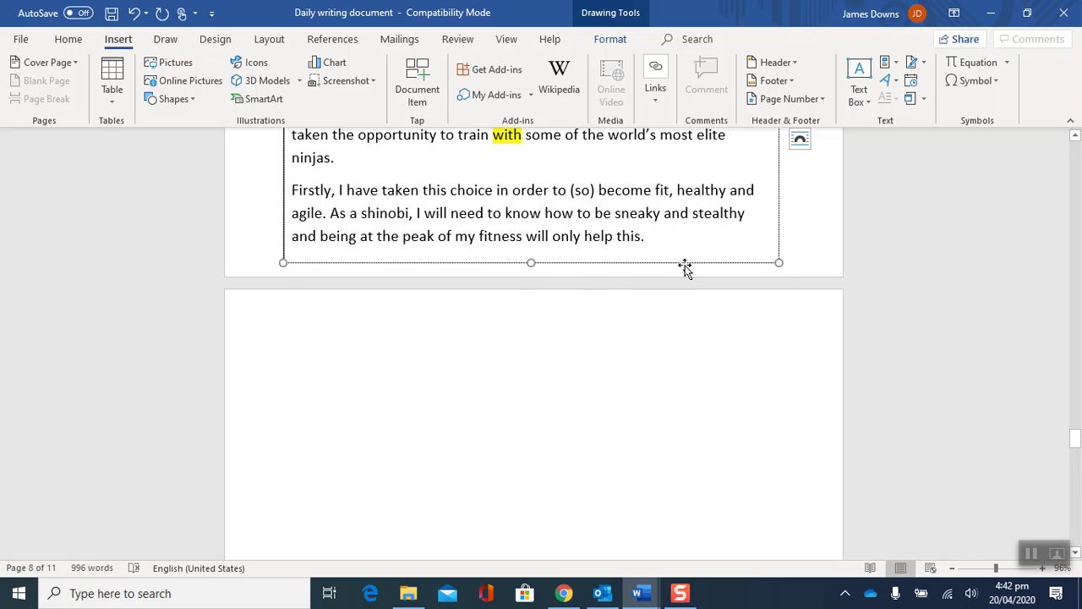
- Start the next page with the word 'Secondly'
left_click(531, 336)
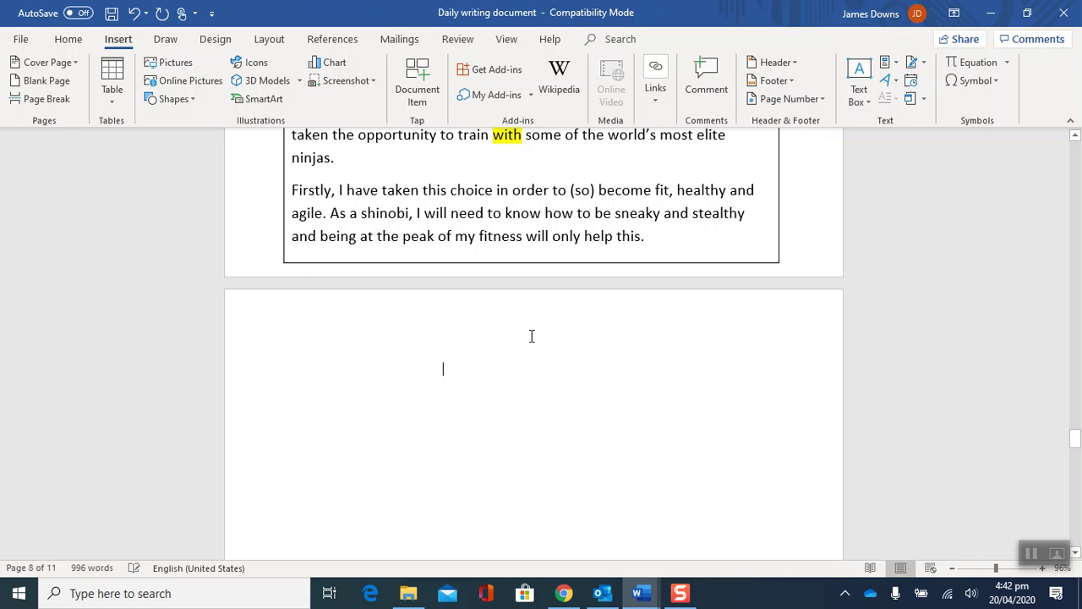
double_click(305, 341)
type("Secondly")
- Grow 'Secondly' three steps to 16 pt and place the caret after it
double_click(324, 372)
left_click(68, 39)
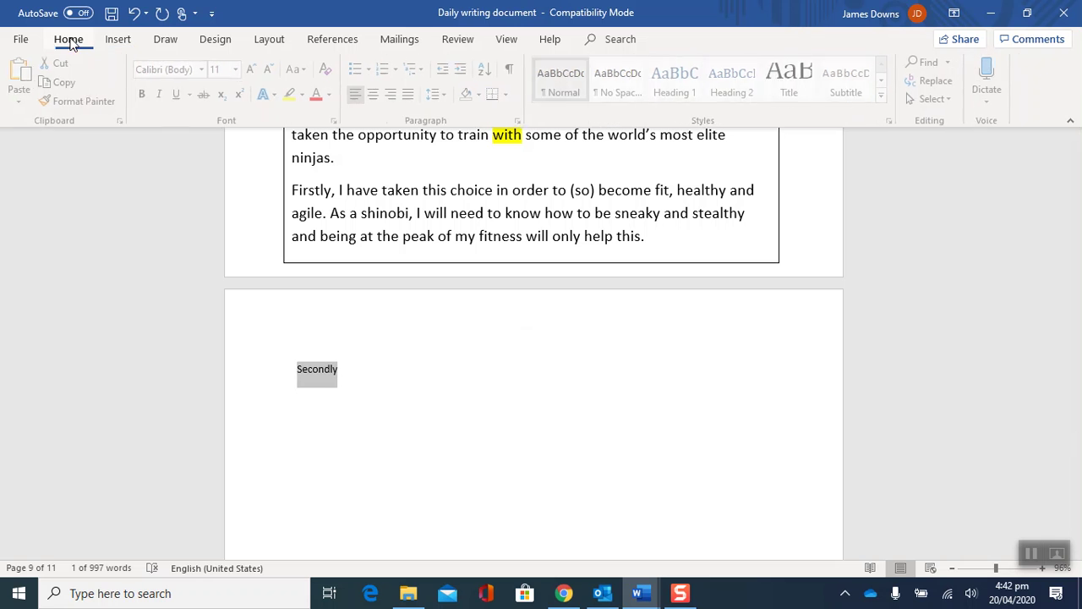
left_click(254, 69)
left_click(254, 70)
left_click(254, 69)
left_click(230, 393)
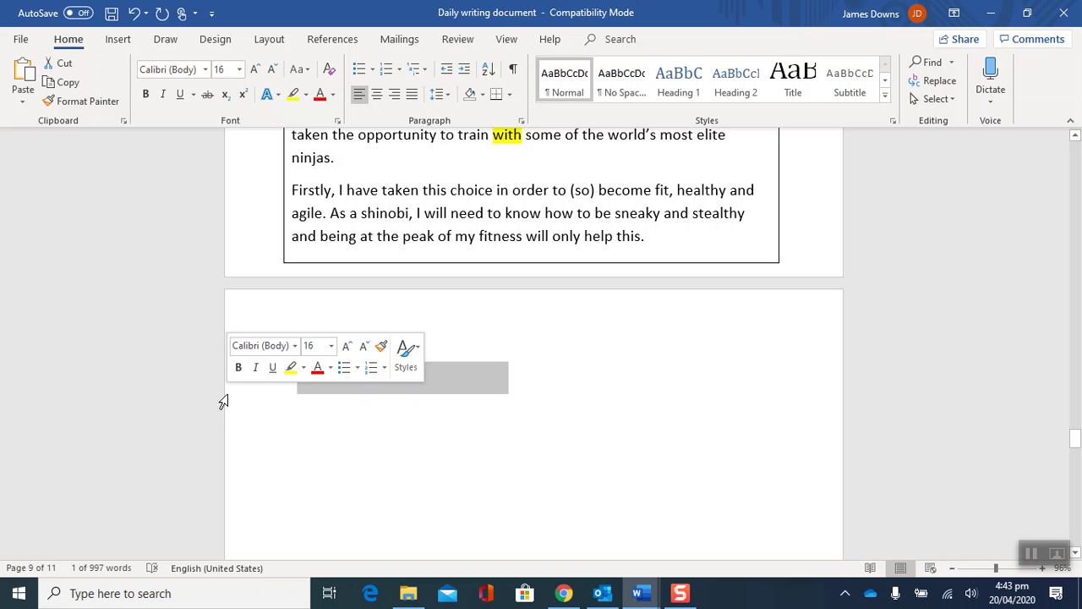
left_click(474, 372)
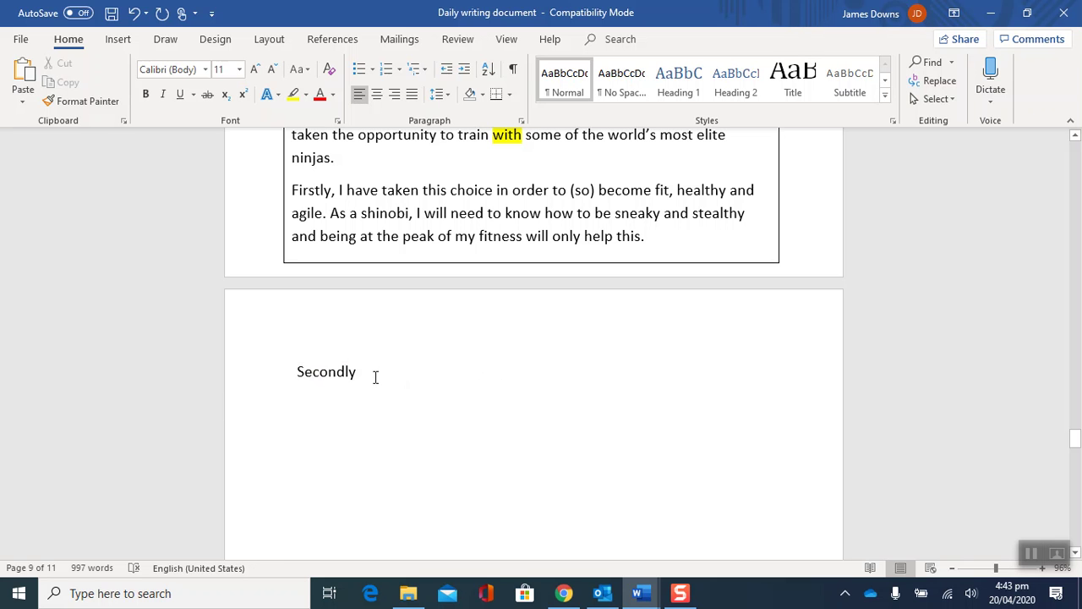
left_click(357, 372)
- Finish the 'Secondly' reason about top-secret missions that might save the world, ending 'I know I would!'
type(", ")
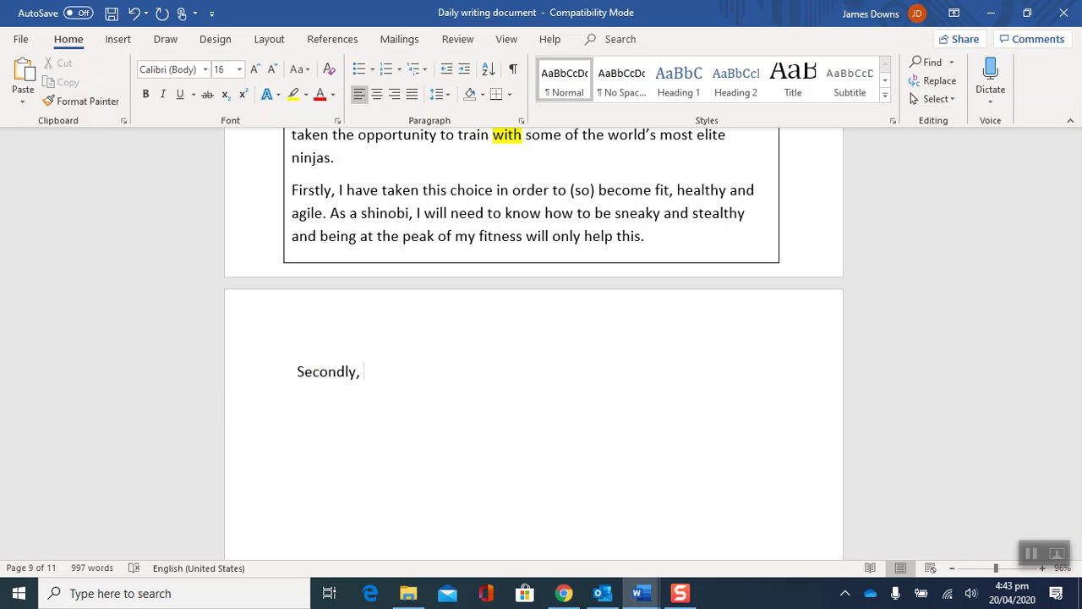
type("ninjas are always given t")
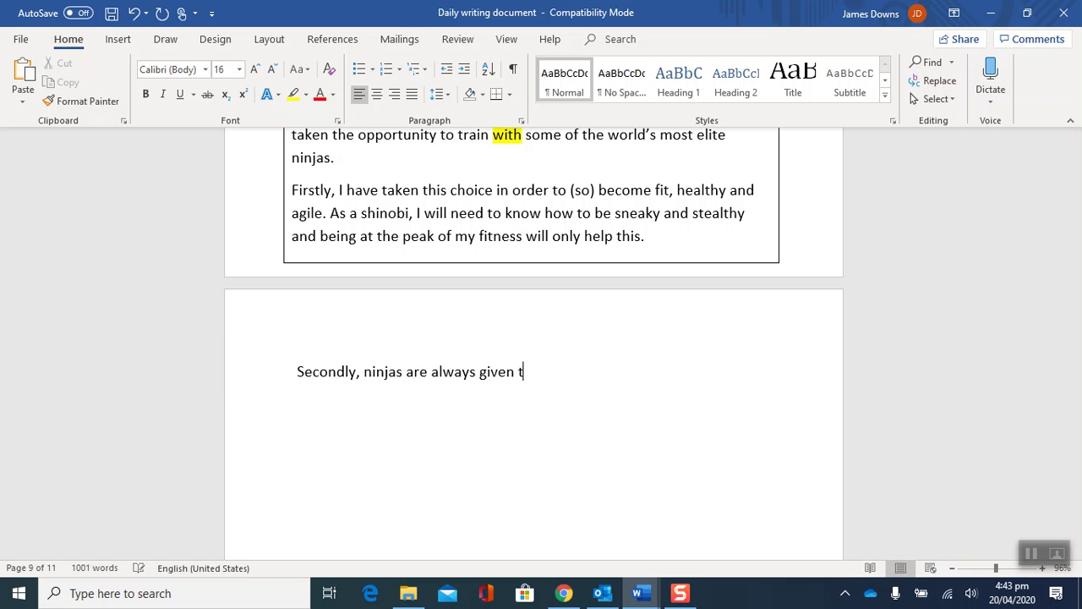
type("op-secret missions which can")
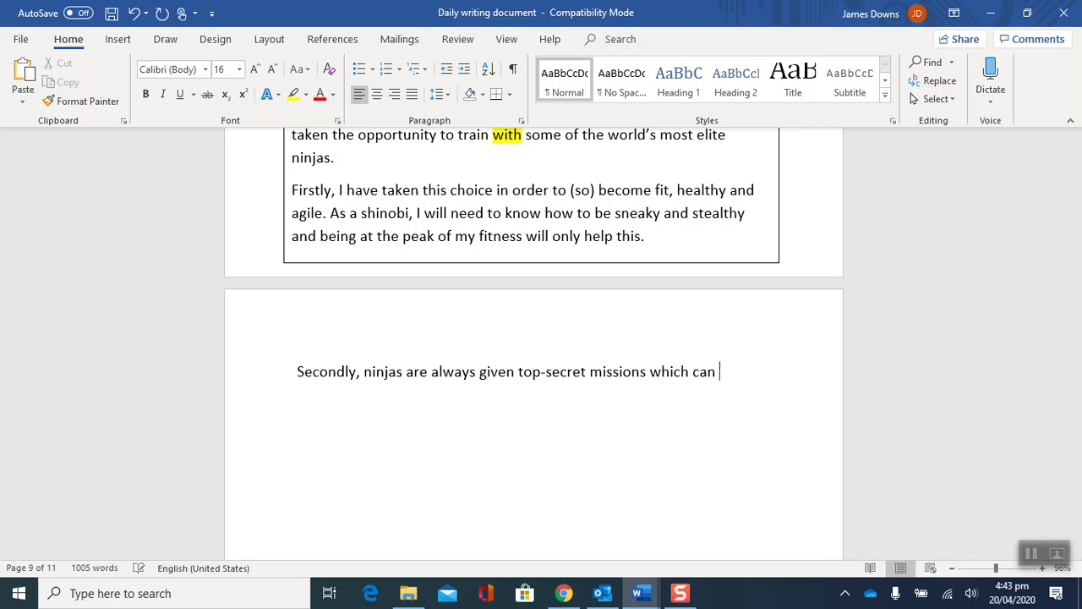
type(" be so important")
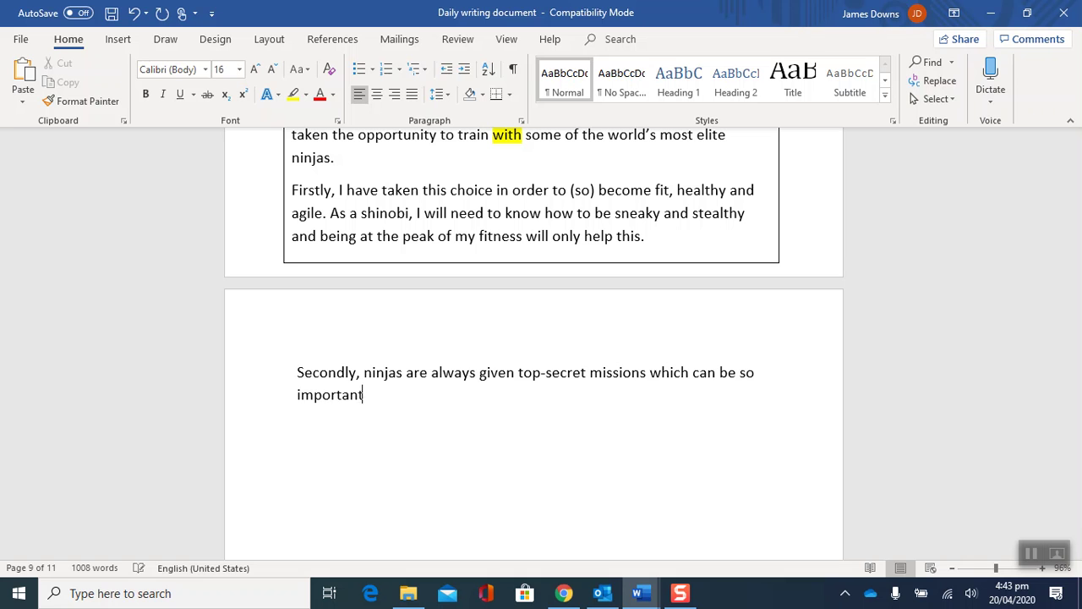
type(" that they might even save the ")
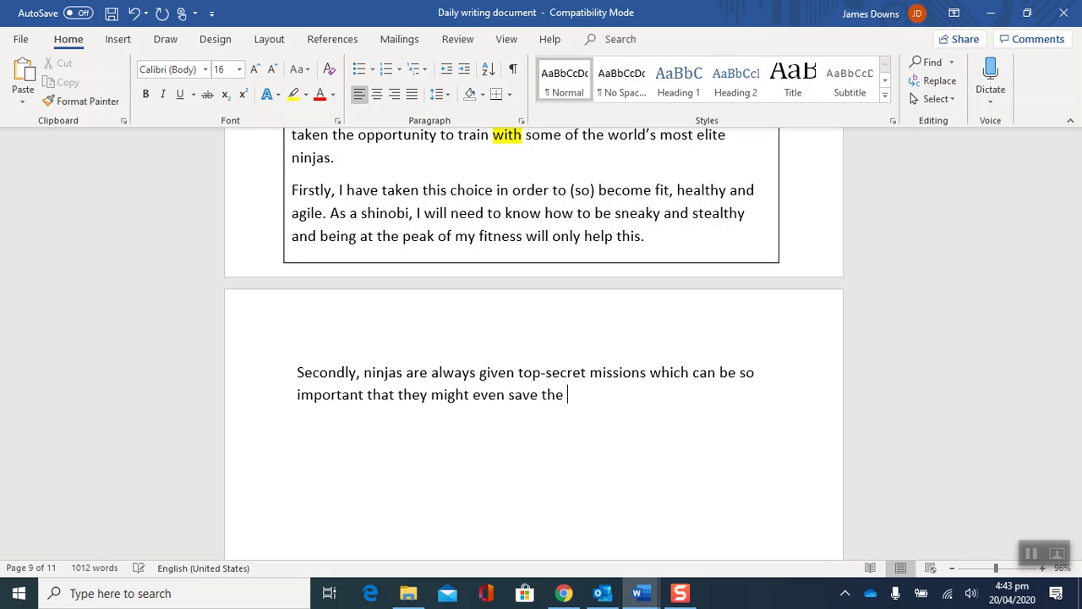
type("world!")
type("Don't you w")
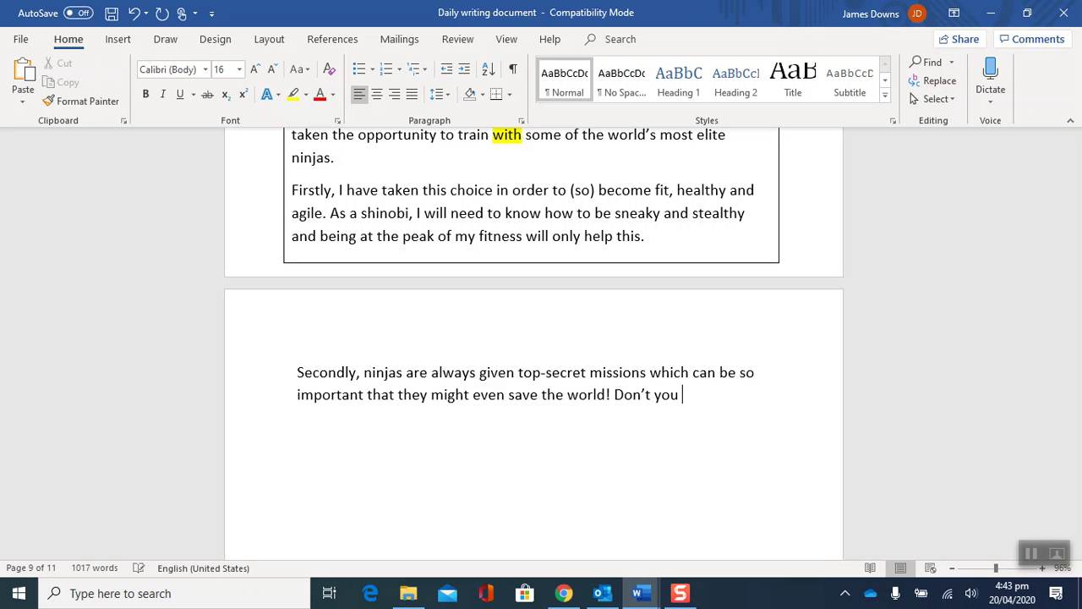
type("ant")
type(" to have children")
type(" who are ")
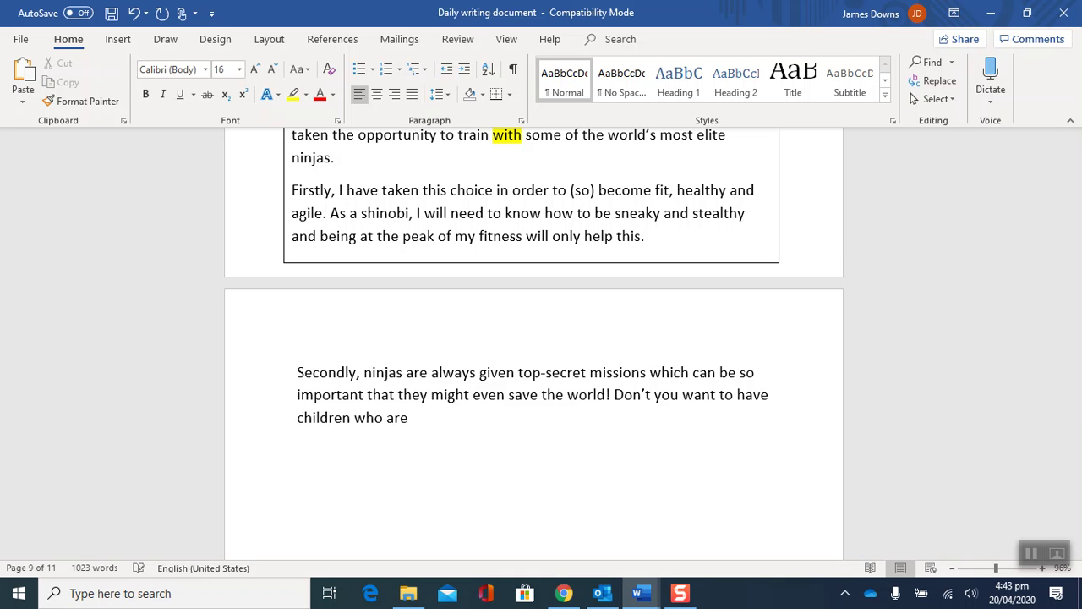
type("heroes for the entire worl")
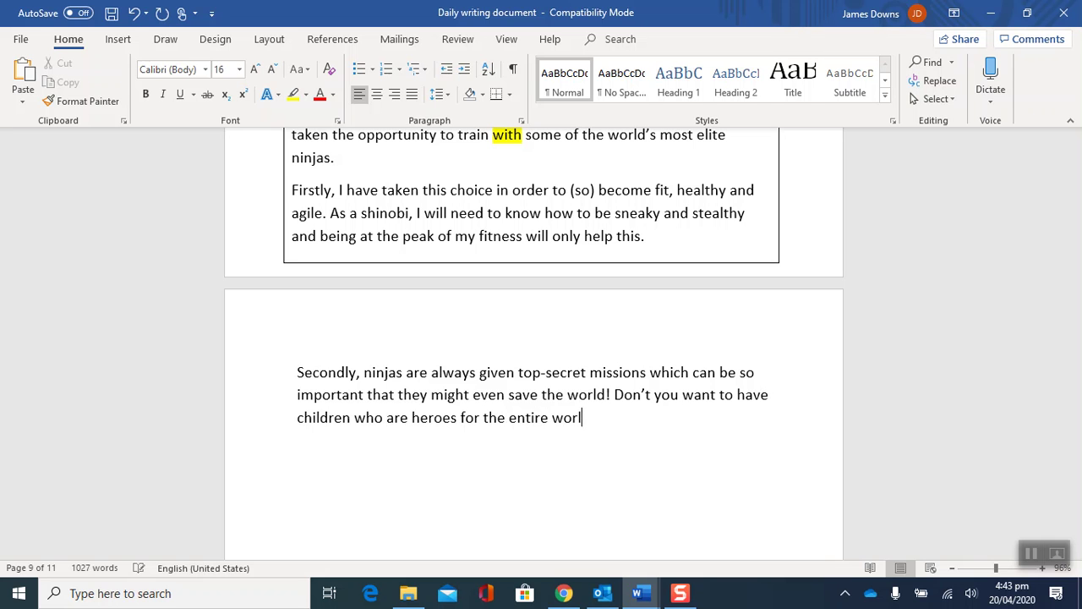
type("d? I know I wo")
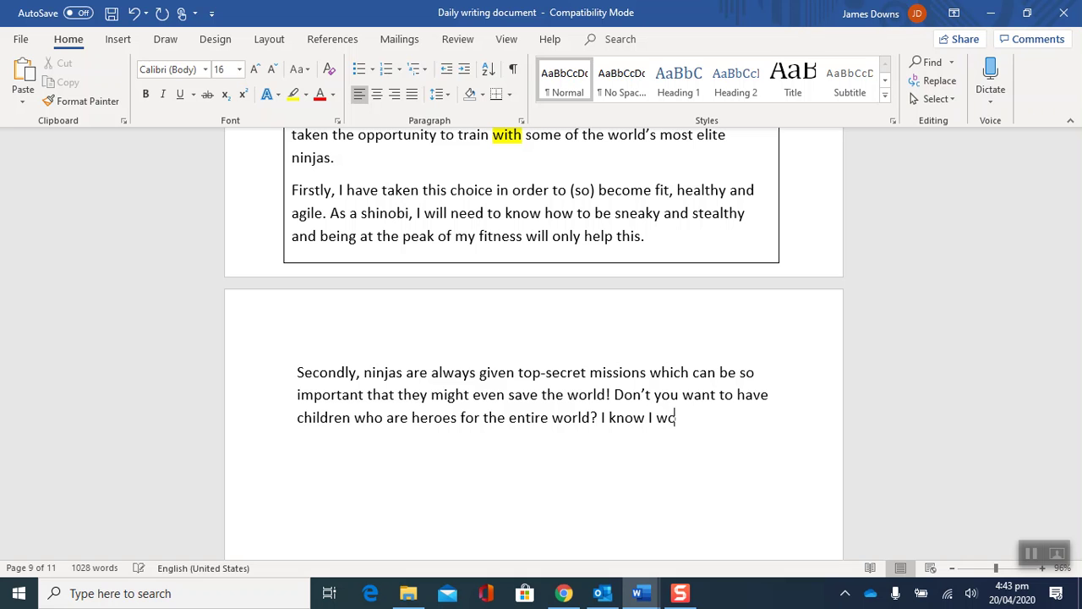
type("uld!")
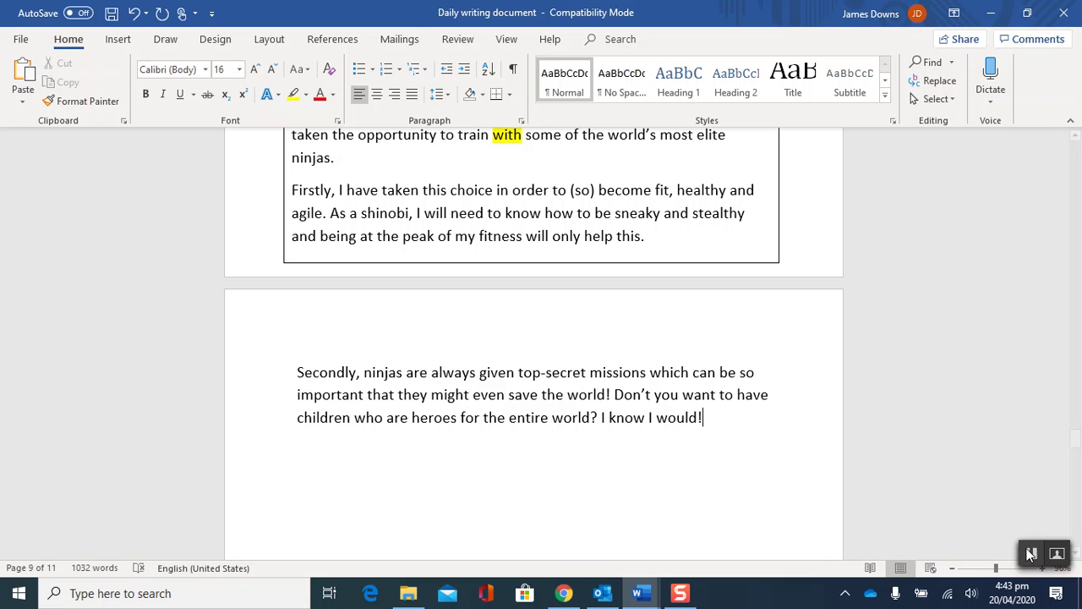
- Start a new 'In addition' paragraph: once fully trained as an elite-level ninja, my teamwork and cooperation..
key("Return")
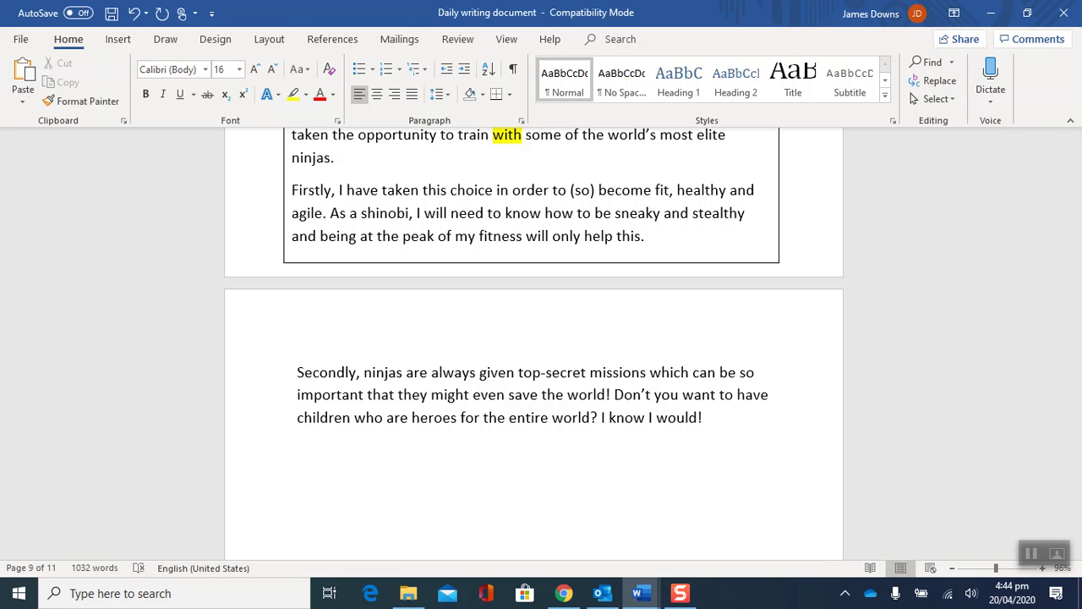
type("In addition")
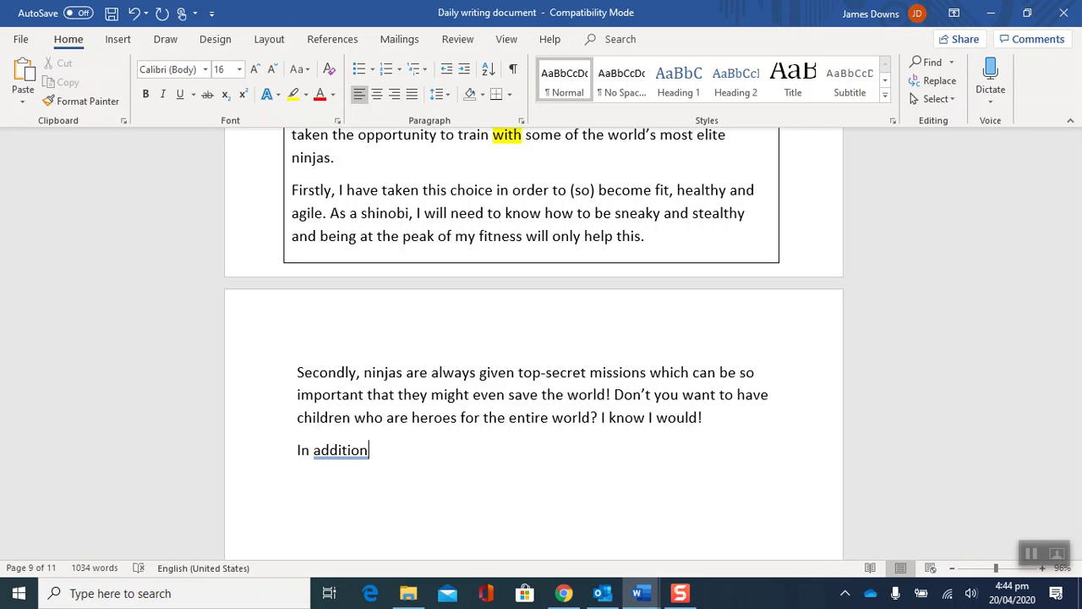
type(",")
type("when you")
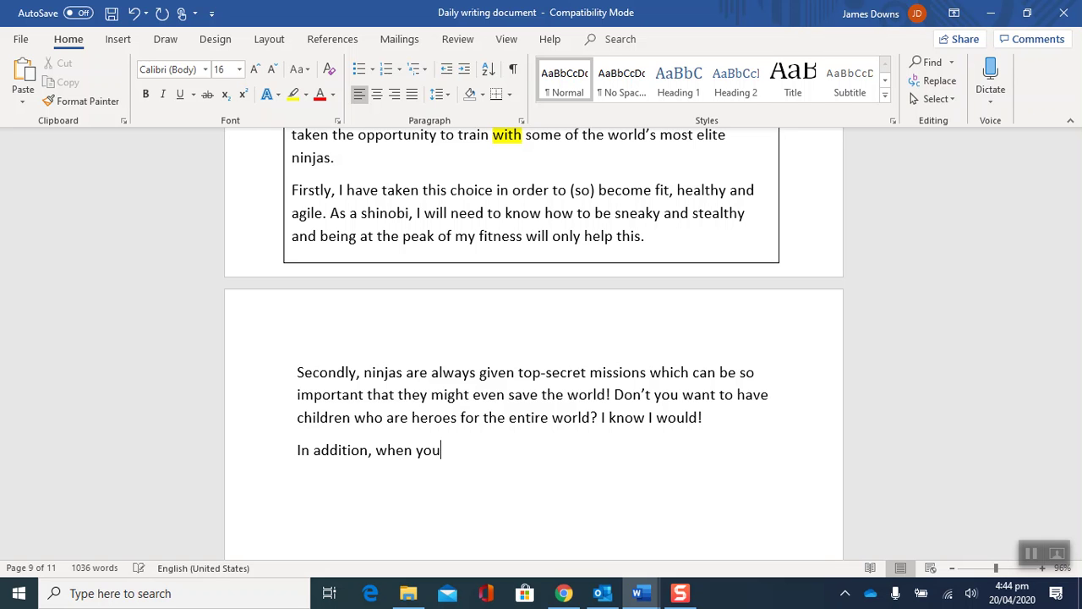
type(" are train")
key("BackSpace")
key("BackSpace")
key("BackSpace")
key("BackSpace")
key("BackSpace")
key("BackSpace")
key("BackSpace")
key("BackSpace")
key("BackSpace")
key("BackSpace")
key("BackSpace")
type("I am till")
key("BackSpace")
key("BackSpace")
key("BackSpace")
type("ully trai")
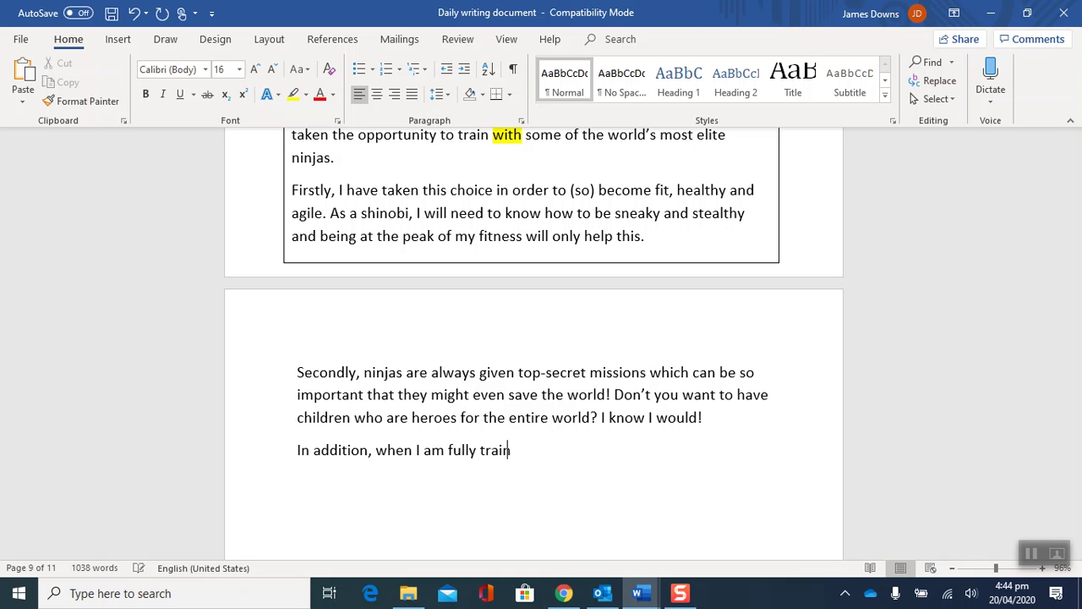
type("ned to be an elite le")
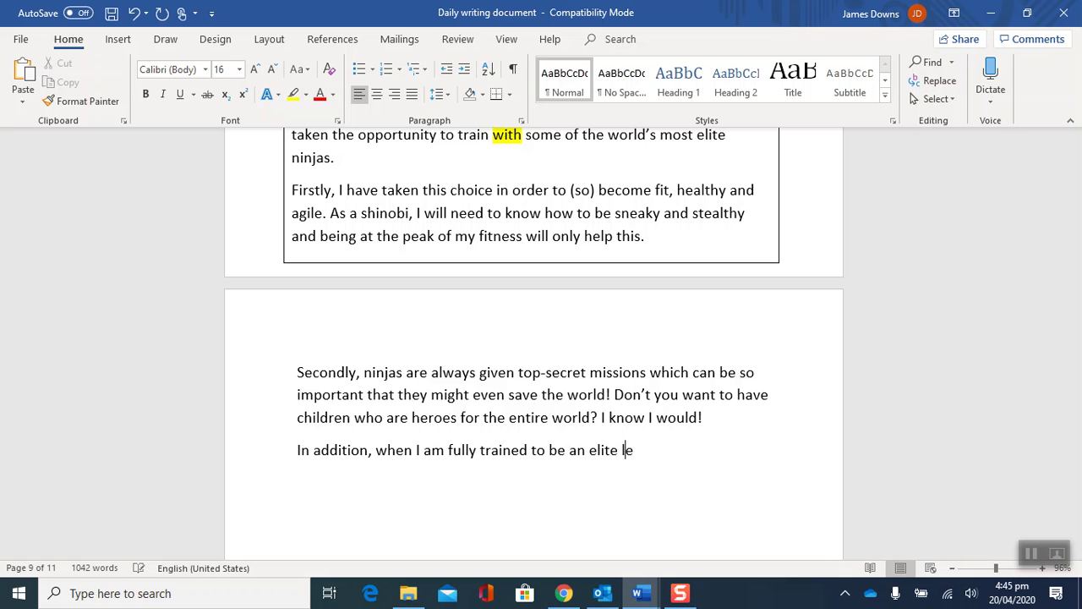
type("ber")
key("BackSpace")
key("BackSpace")
key("BackSpace")
key("BackSpace")
key("BackSpace")
key("BackSpace")
type("-level ni")
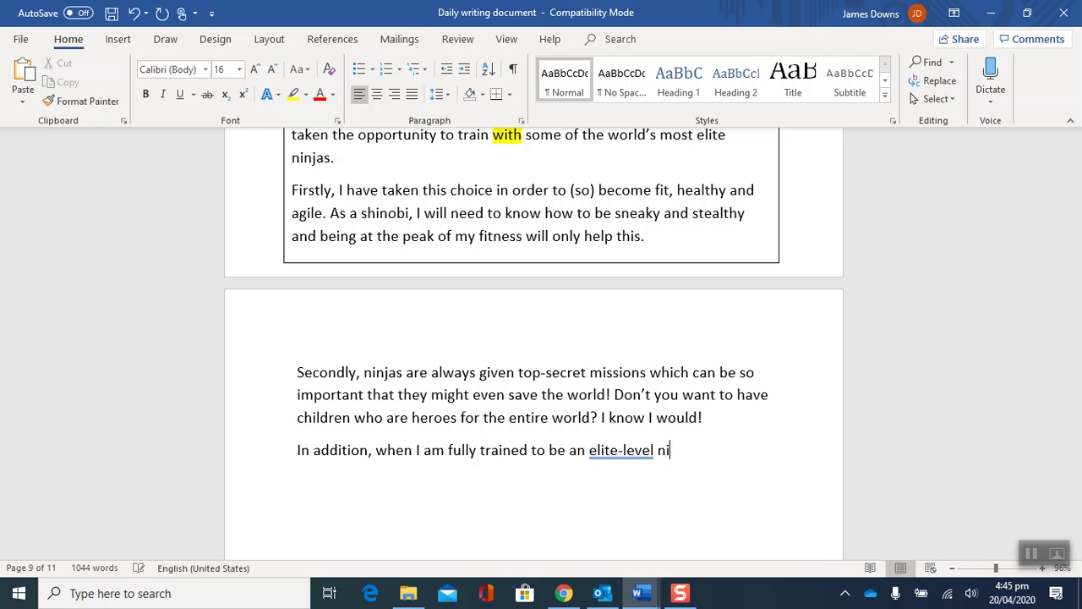
type("nja, my ")
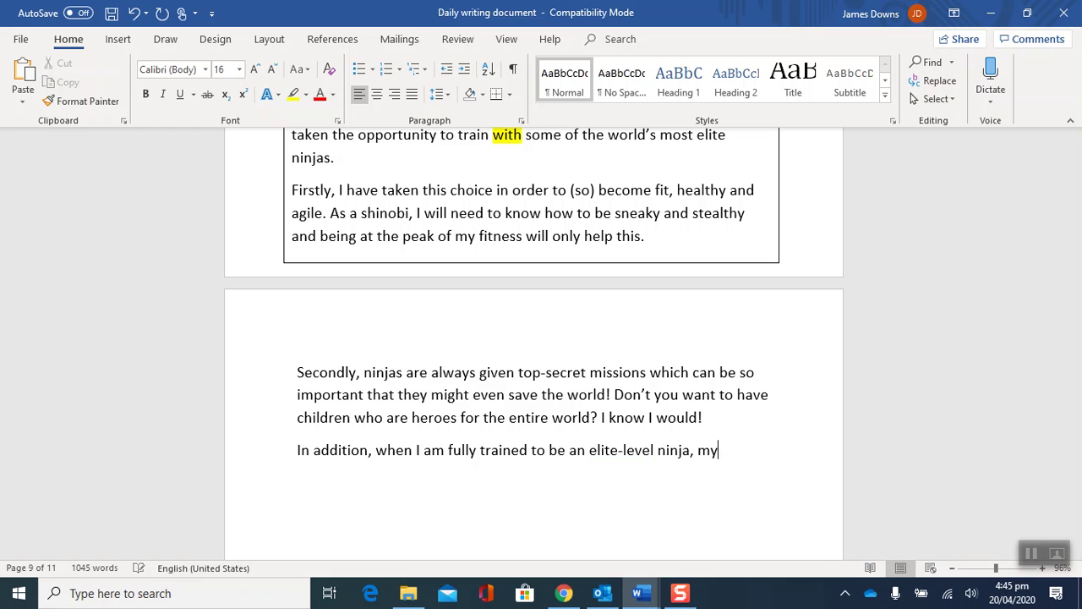
type("tea")
key("BackSpace")
key("BackSpace")
key("BackSpace")
type("teamwork and")
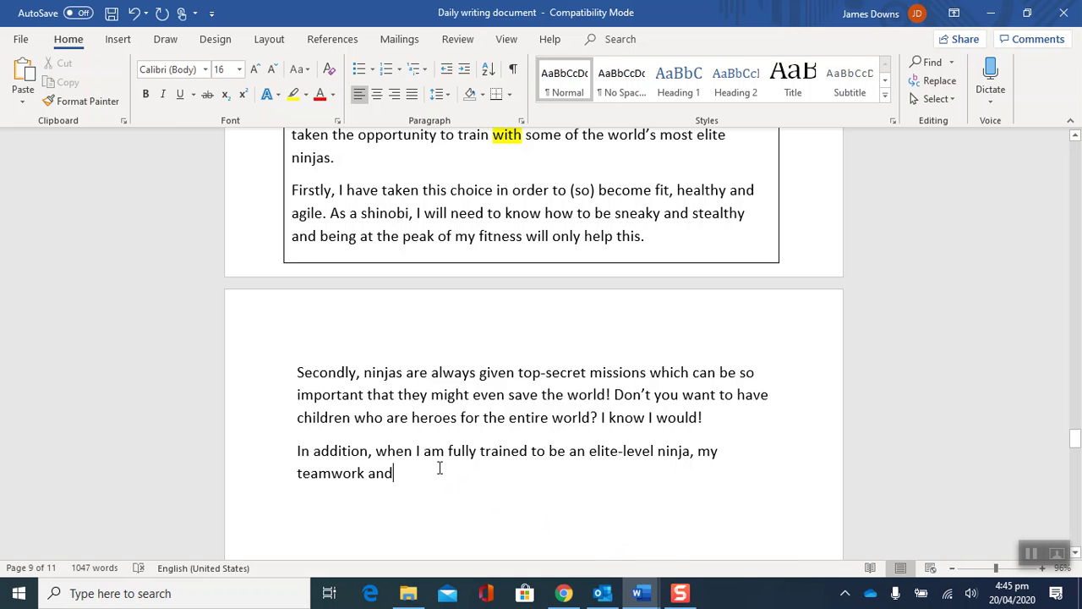
type(" cooperation with")
- Finish the sentence: 'will be at amazing levels! ...you'll be amazed at how much I can help out around the house.'
key("BackSpace")
key("BackSpace")
type("ll be")
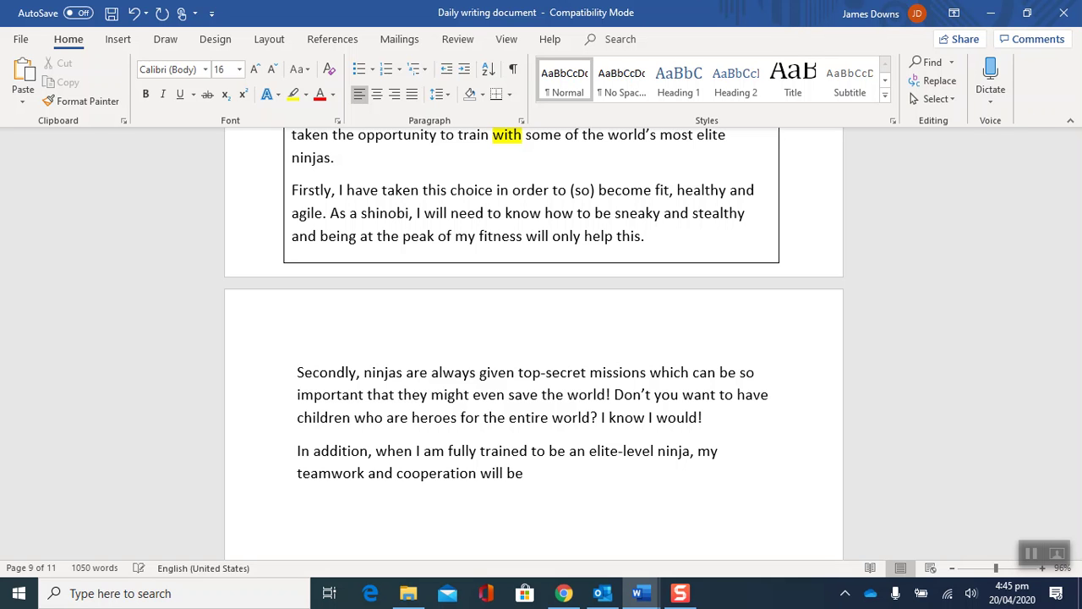
type(" at amazing lee")
key("BackSpace")
type("vels!")
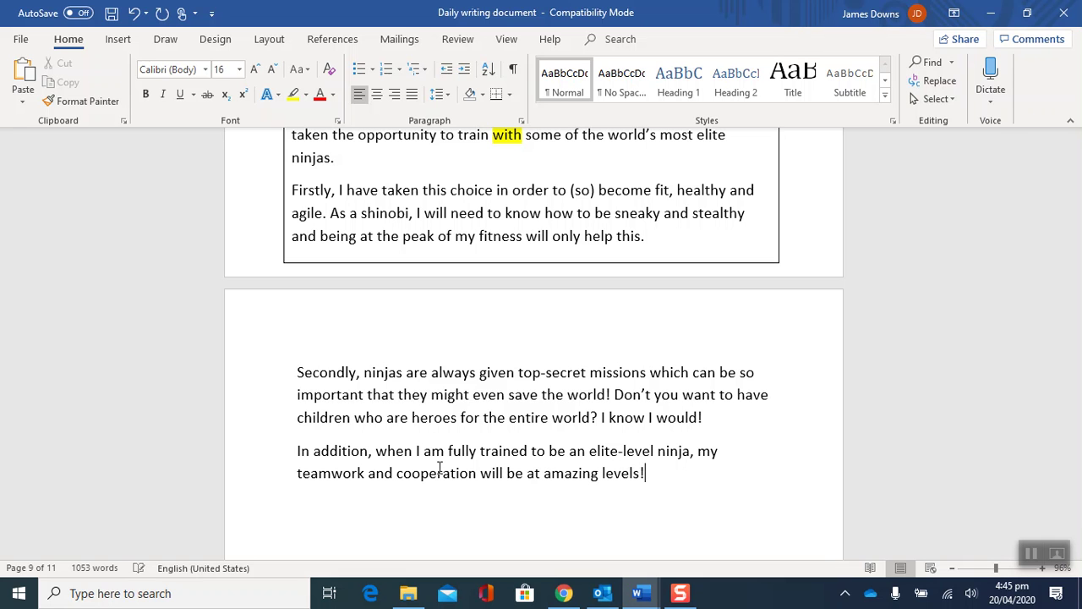
type(" When I come h")
type("ome, yo")
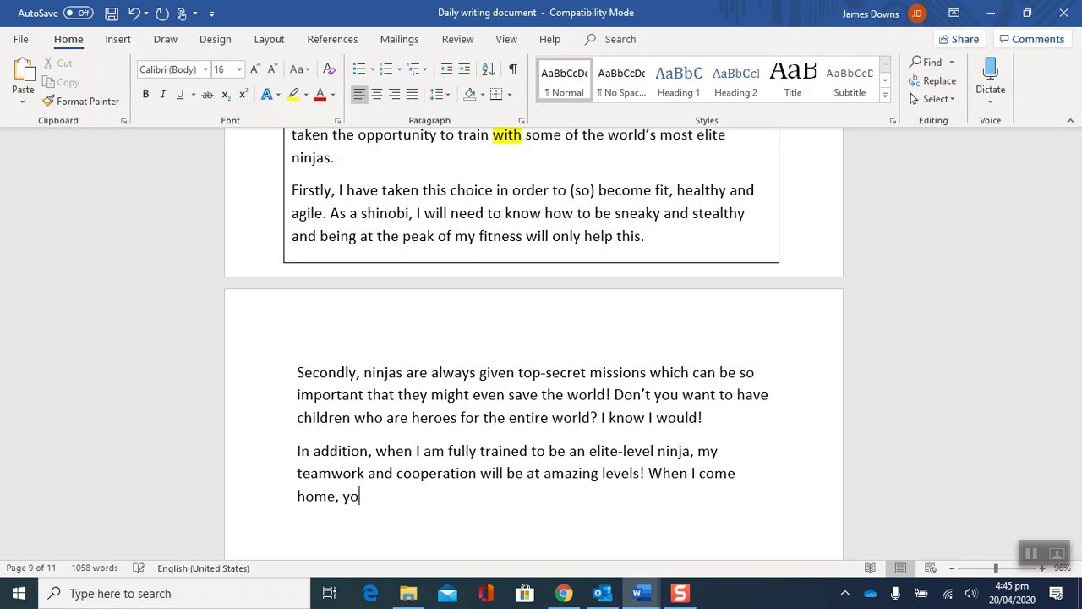
type("u'")
type("ll")
type(" be amazi")
key("BackSpace")
type("ed at how we")
type("ll I")
key("BackSpace")
key("BackSpace")
key("BackSpace")
key("BackSpace")
key("BackSpace")
key("BackSpace")
type("much I can he")
key("BackSpace")
key("BackSpace")
key("BackSpace")
key("BackSpace")
type("n help out around the house.")
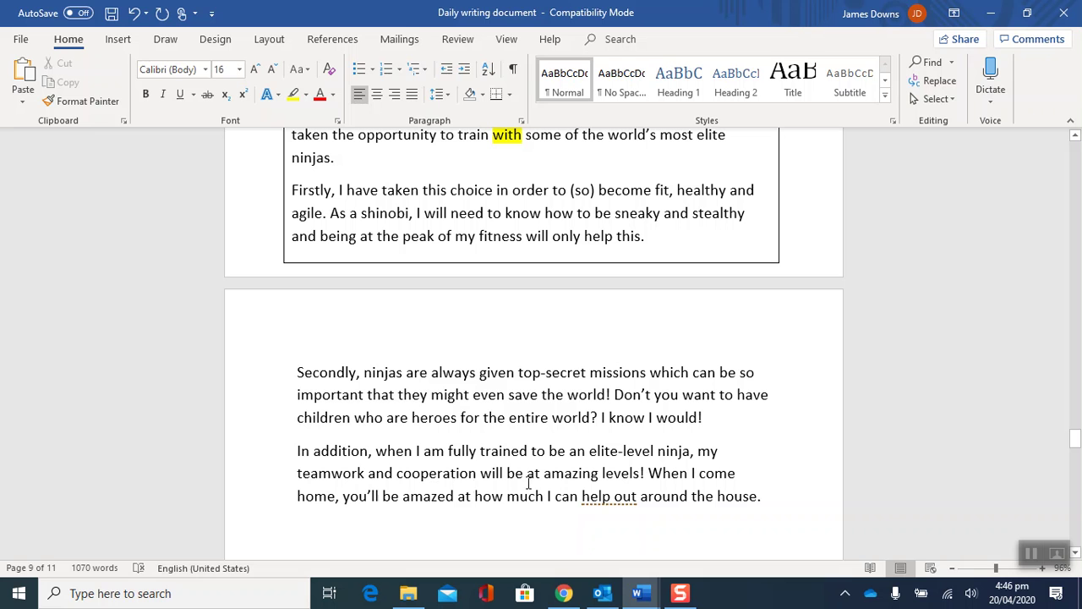
- Replace the word 'amazing' with 'fantastic' in the teamwork paragraph
double_click(583, 474)
type("fantastic")
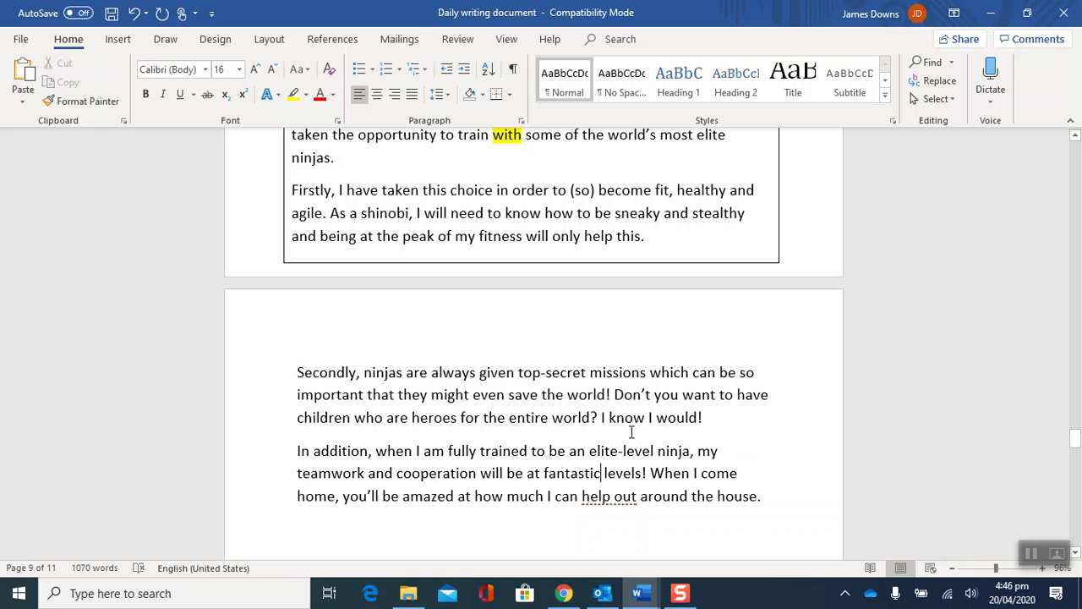
double_click(469, 452)
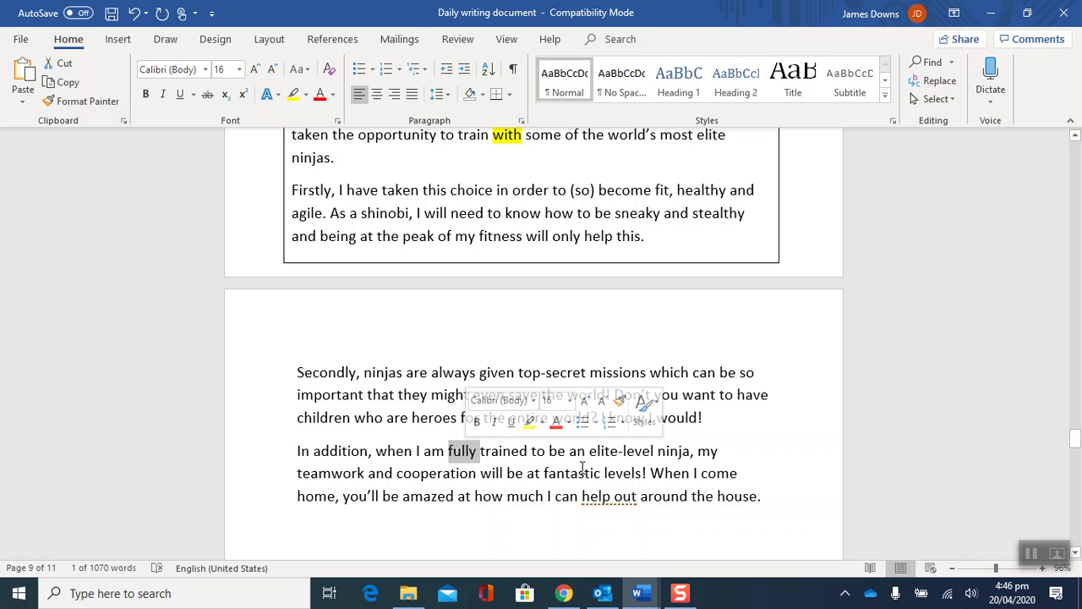
left_click(611, 451)
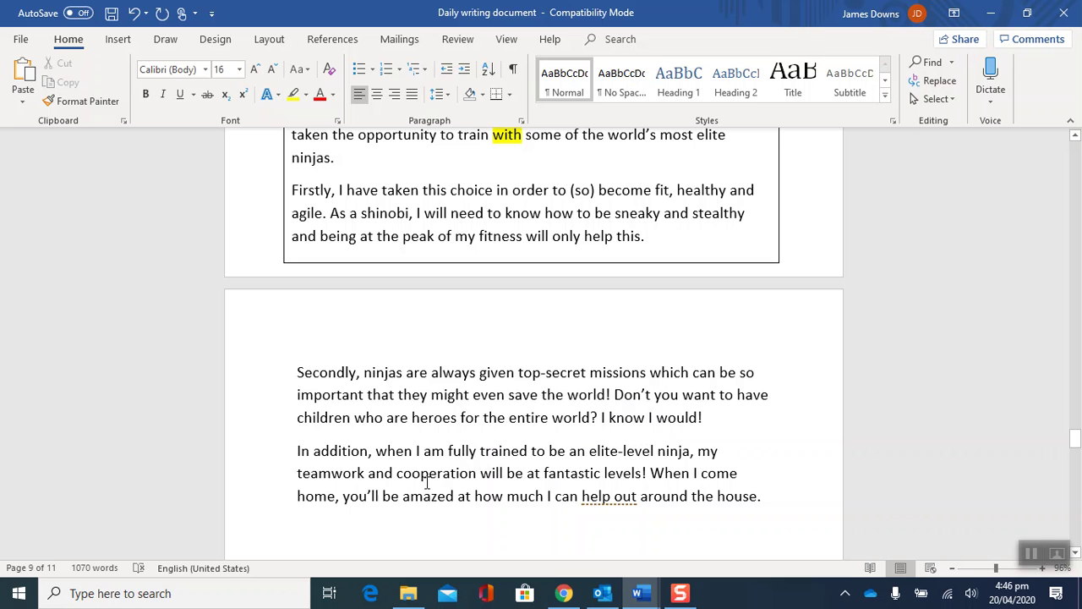
- Add a new empty paragraph after '...help out around the house.'
left_click(772, 493)
key("Return")
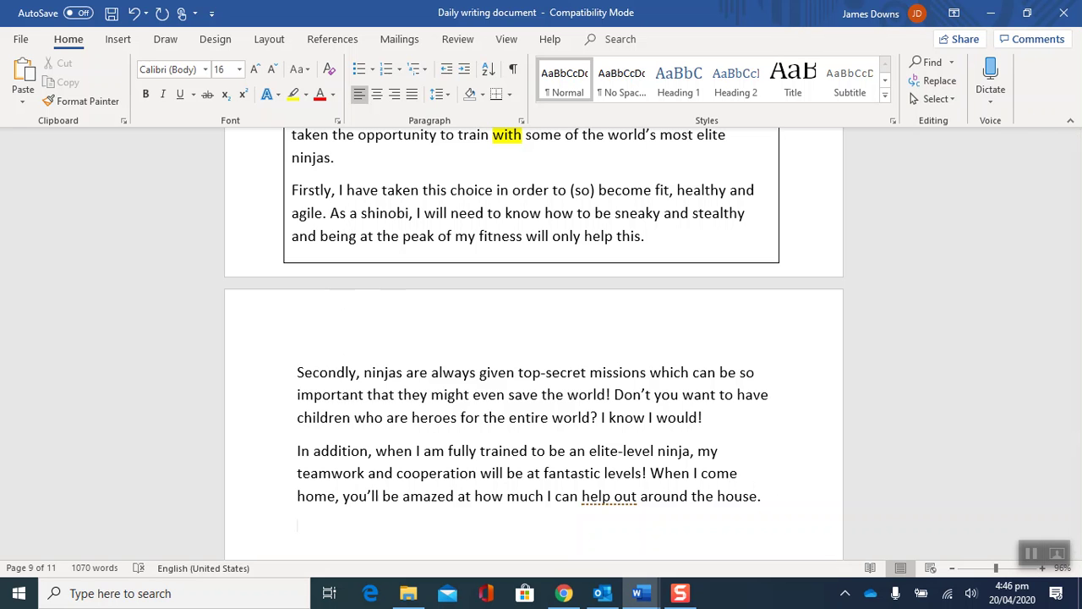
left_click(1076, 554)
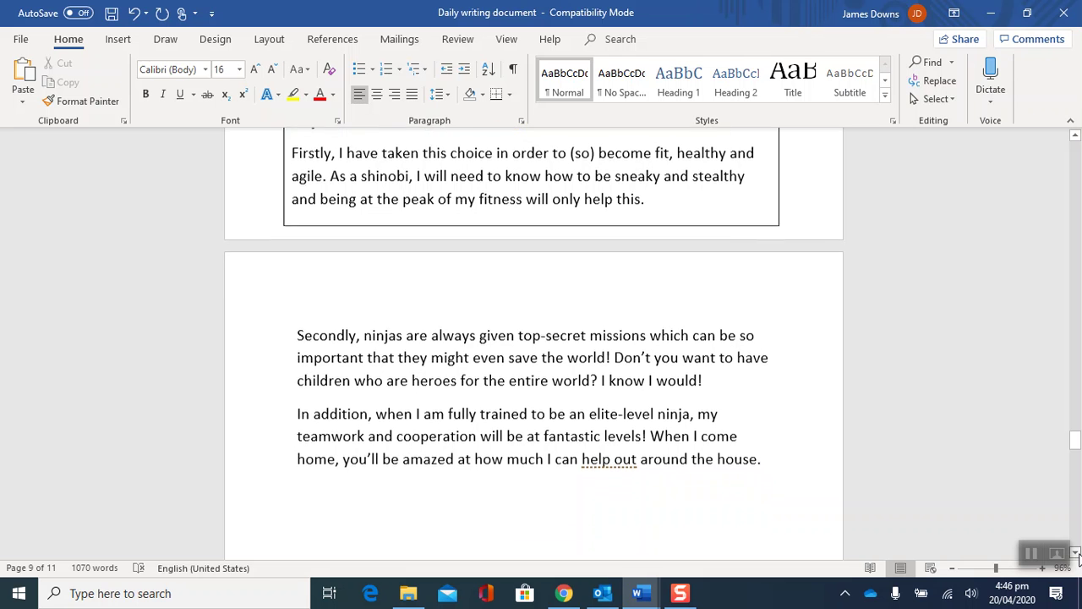
left_click(1076, 554)
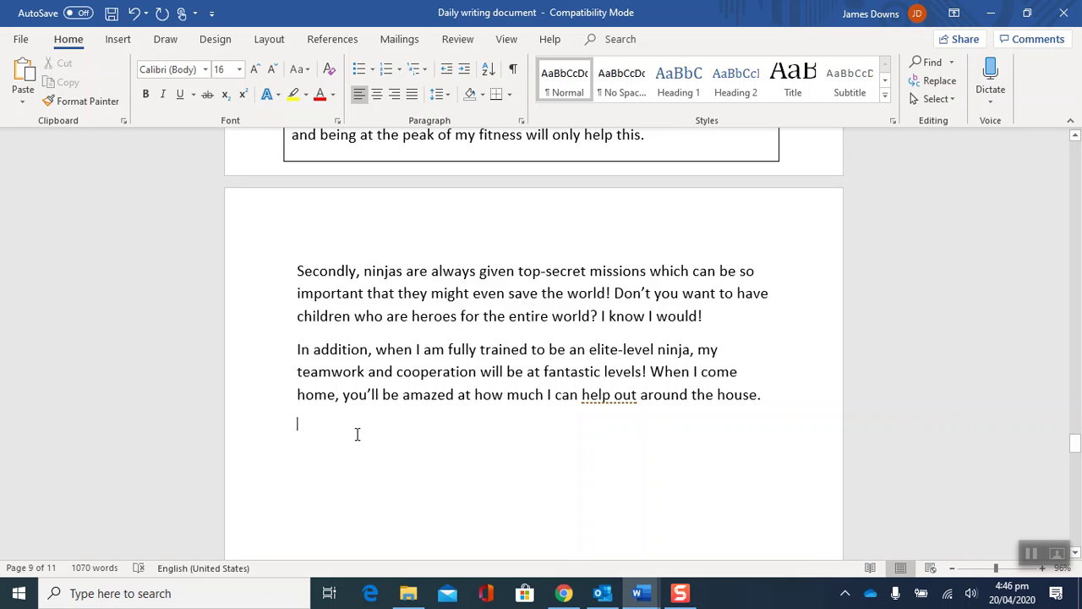
- Type 'I hope that you don't take this news too badly, I am in very safe hands with my teacher', then the teacher's name
type("I hope ")
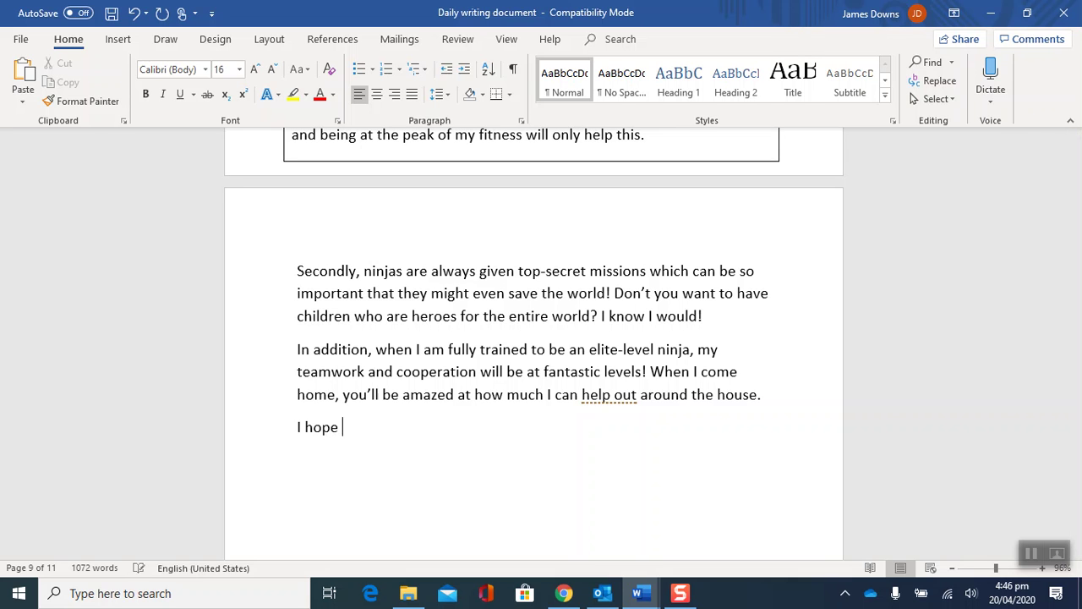
type("that you don't takw")
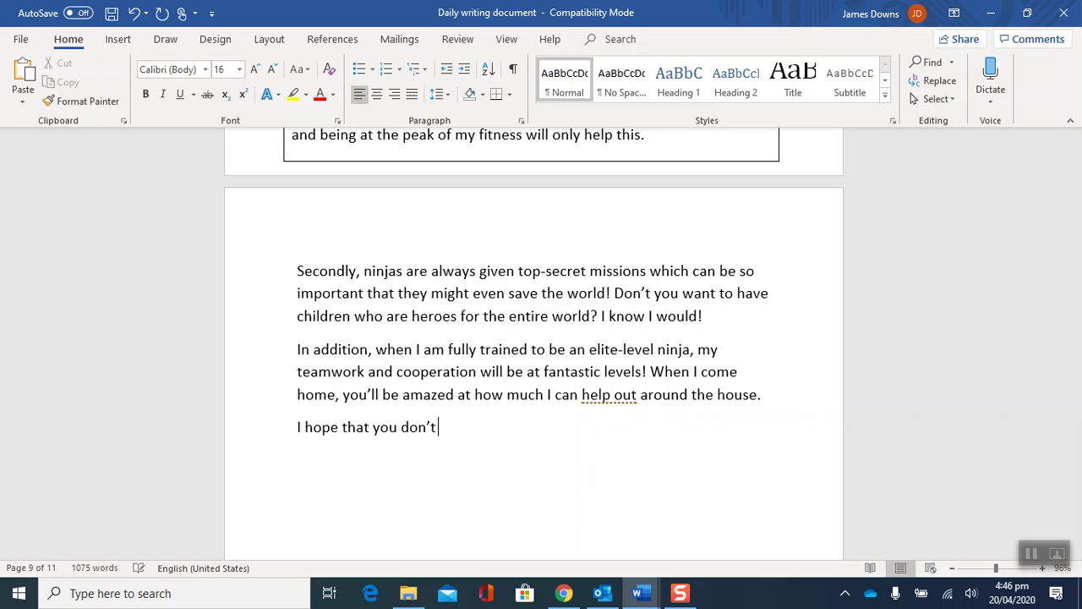
key("BackSpace")
type("e this news too badl")
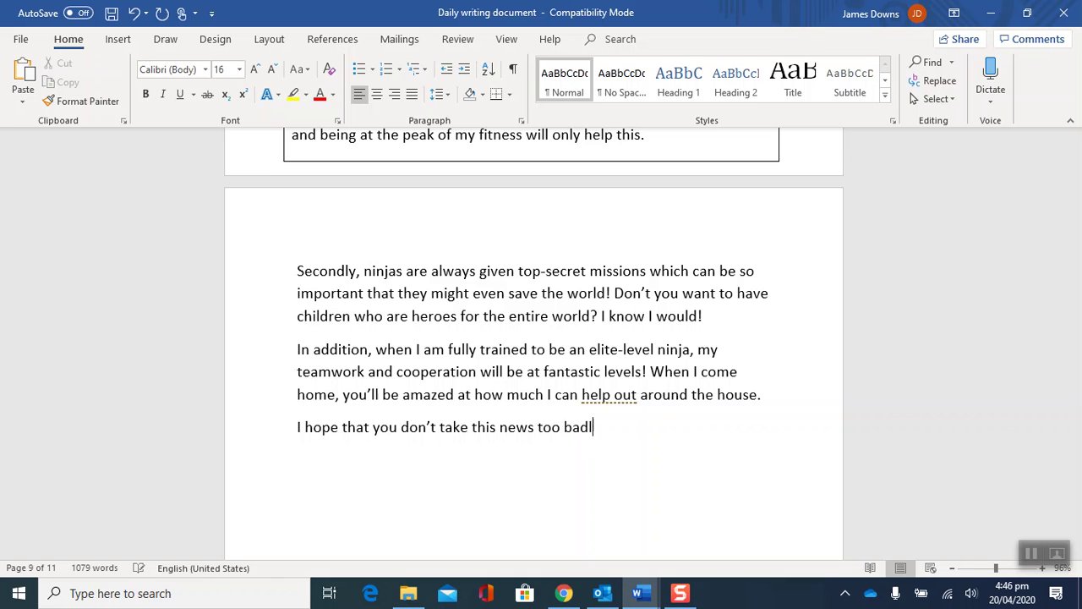
type("y, I am in very safe ga")
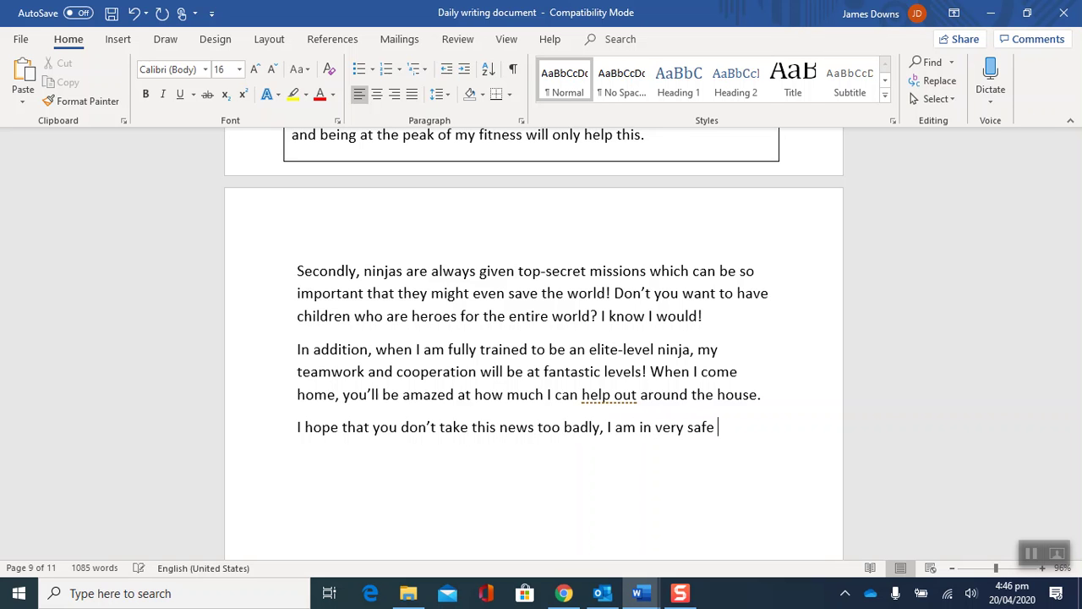
key("BackSpace")
key("BackSpace")
type("hands with myteacher")
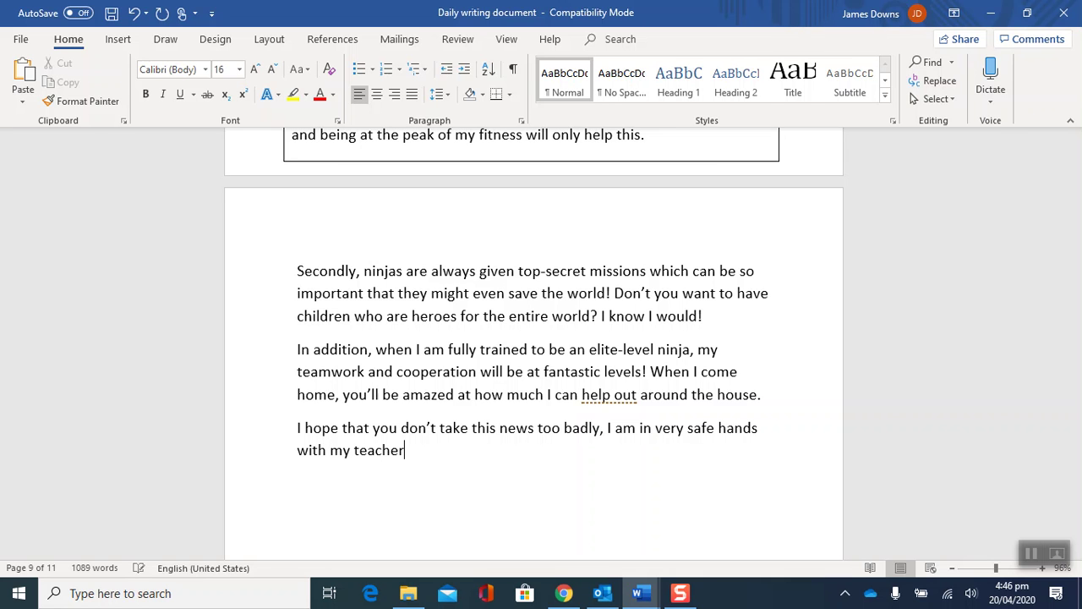
type(" -")
type(" Sensei")
type(" Tanaka.")
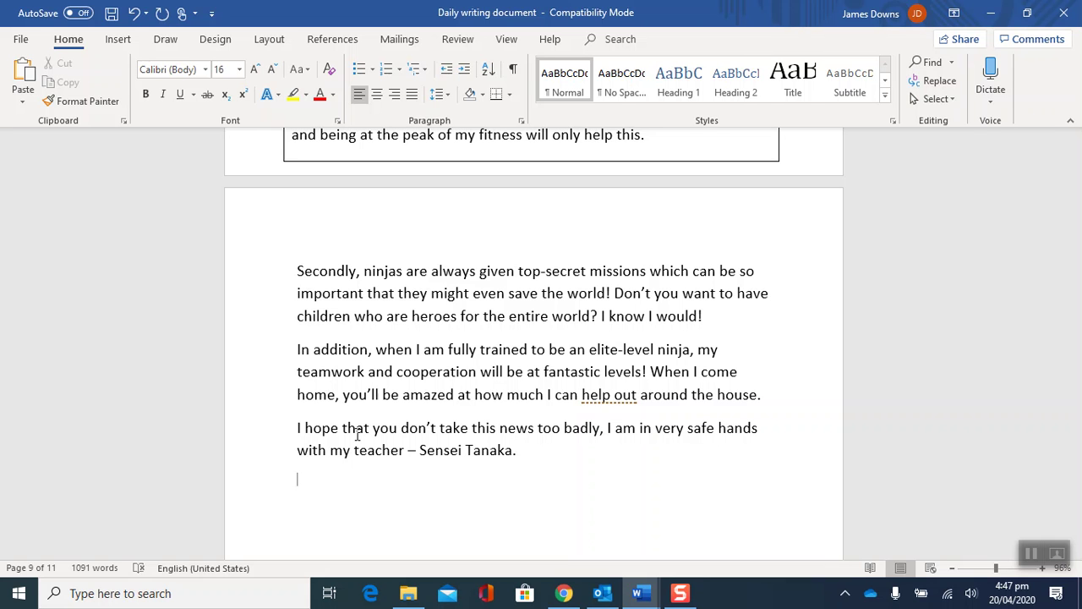
- Type the sign-off 'Your loving son,' followed by the writer's name
type("Th")
key("BackSpace")
key("BackSpace")
type("Your loving son, ")
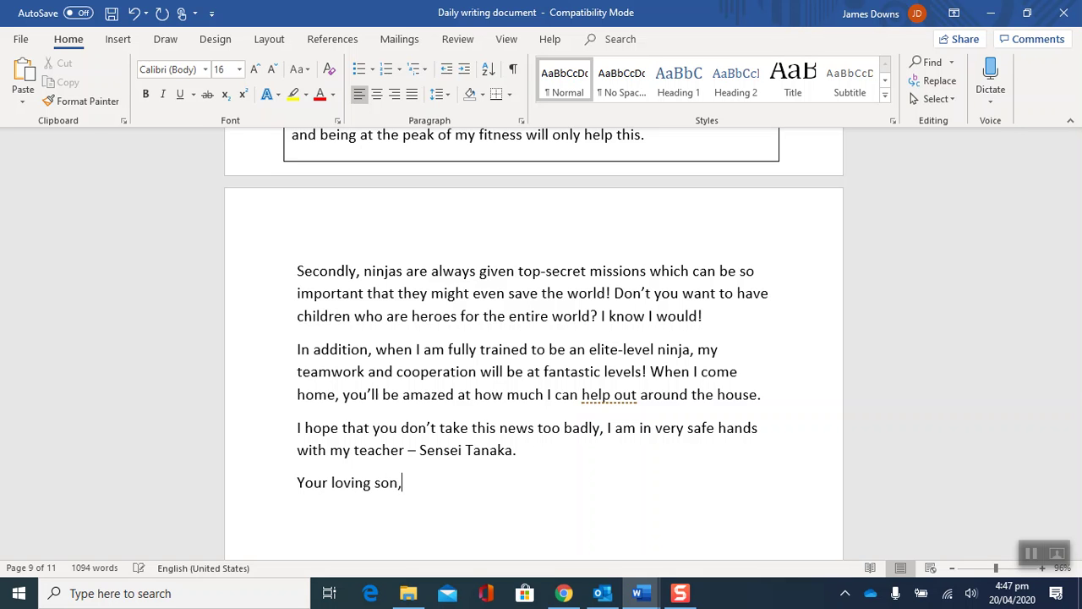
type("James.")
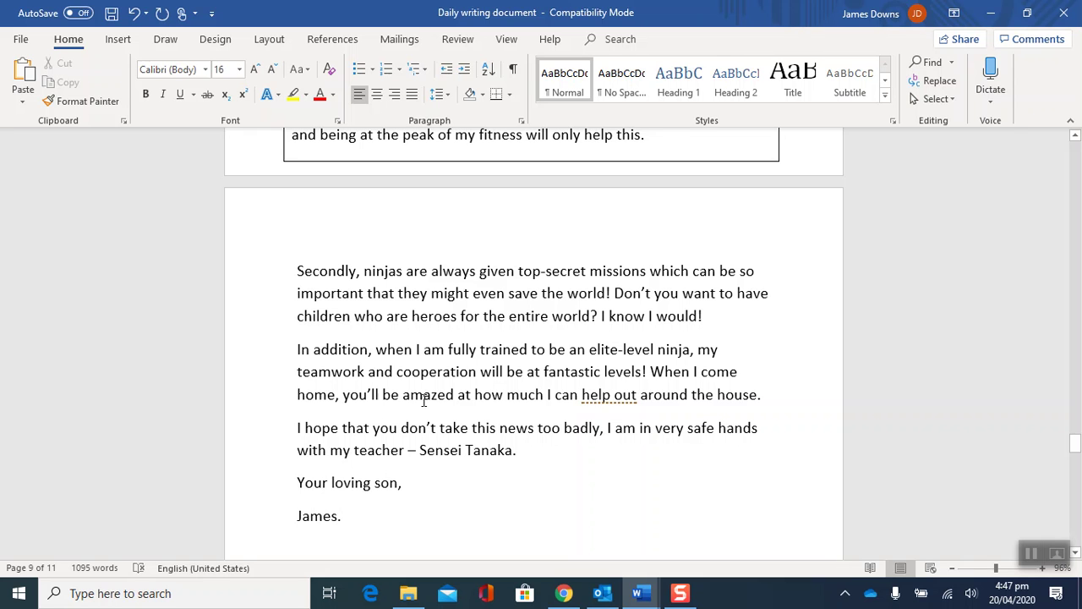
- Highlight the reassurance paragraph and sign-off lines to point them out, then deselect
left_click_drag(291, 431, 526, 445)
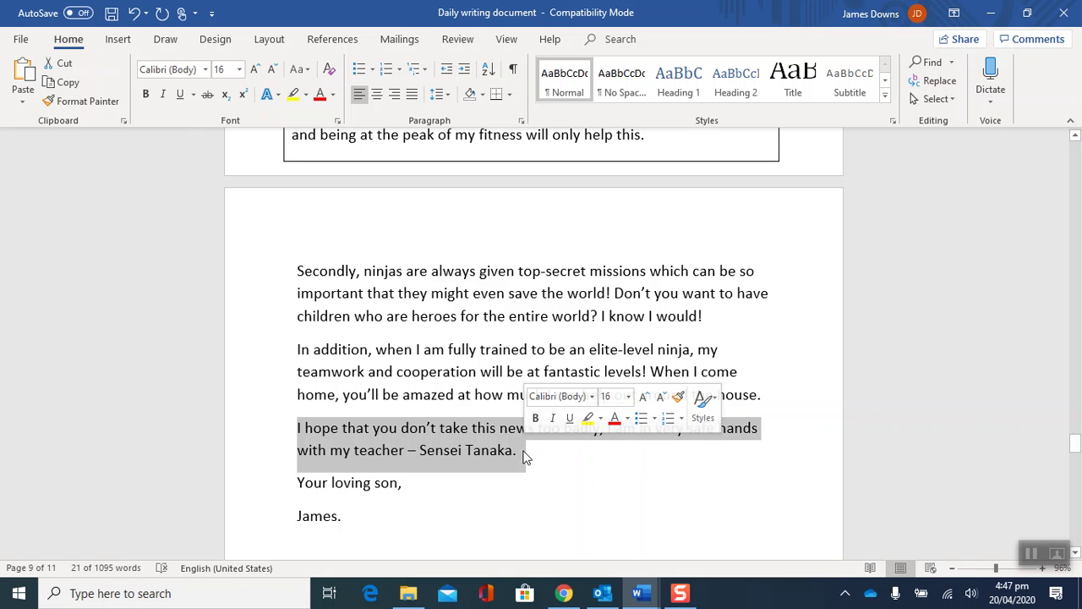
left_click(524, 450)
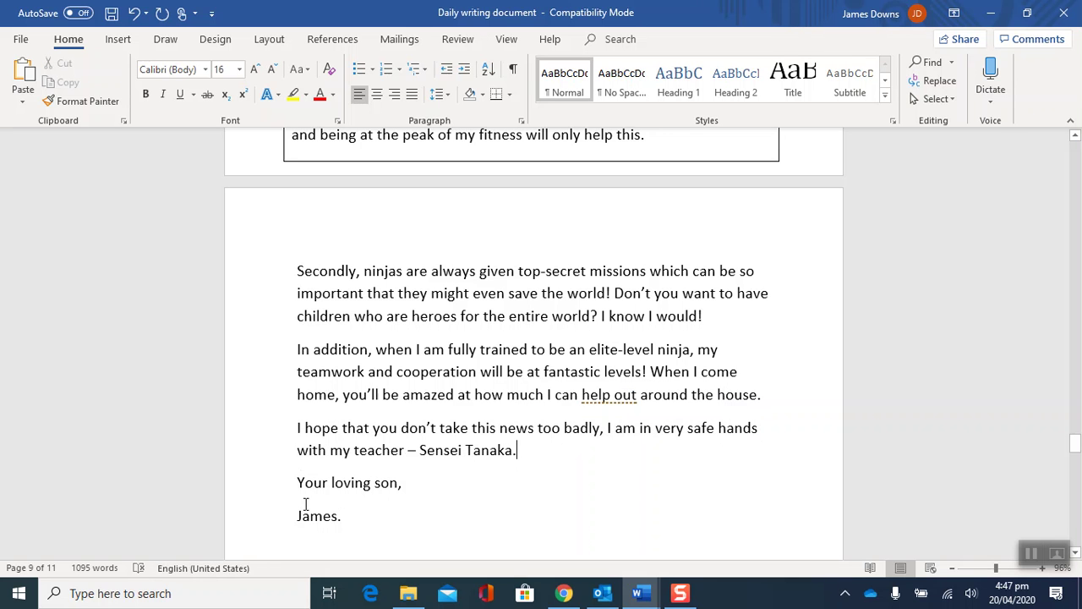
left_click_drag(298, 482, 406, 502)
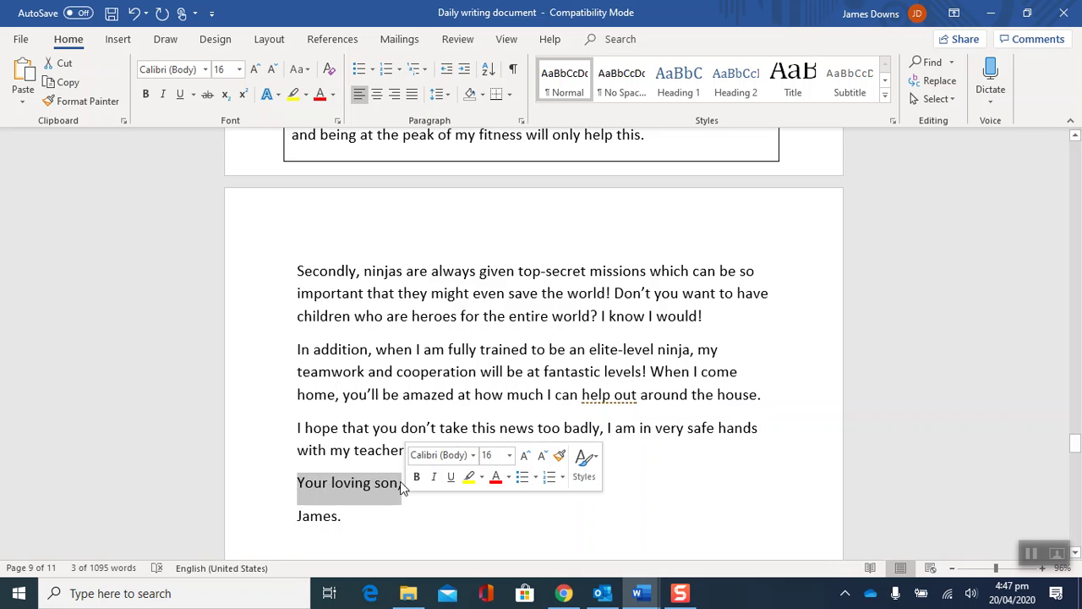
left_click(401, 482)
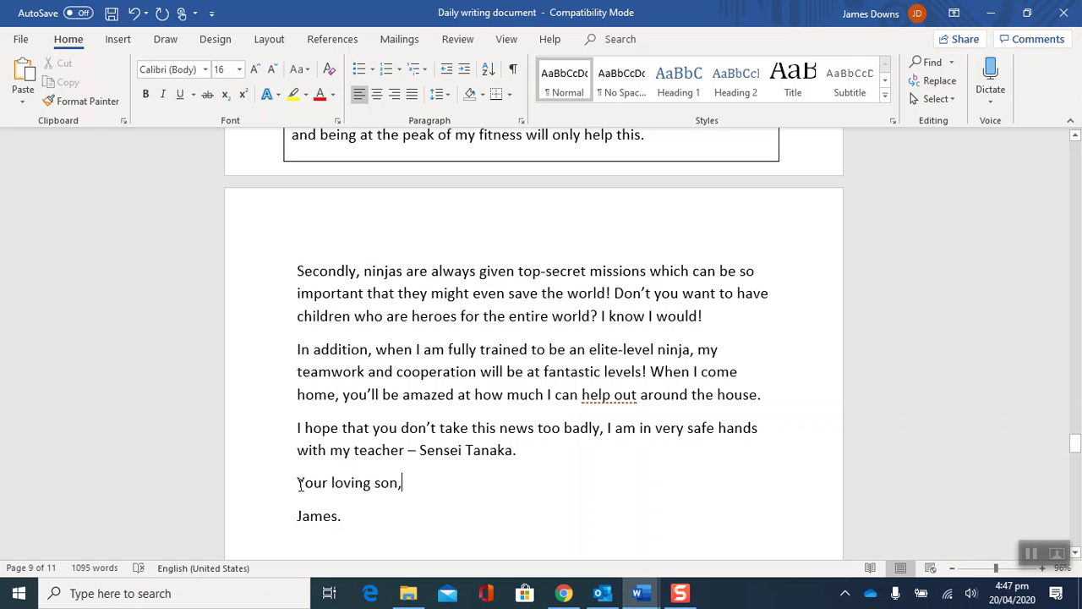
left_click_drag(297, 482, 387, 486)
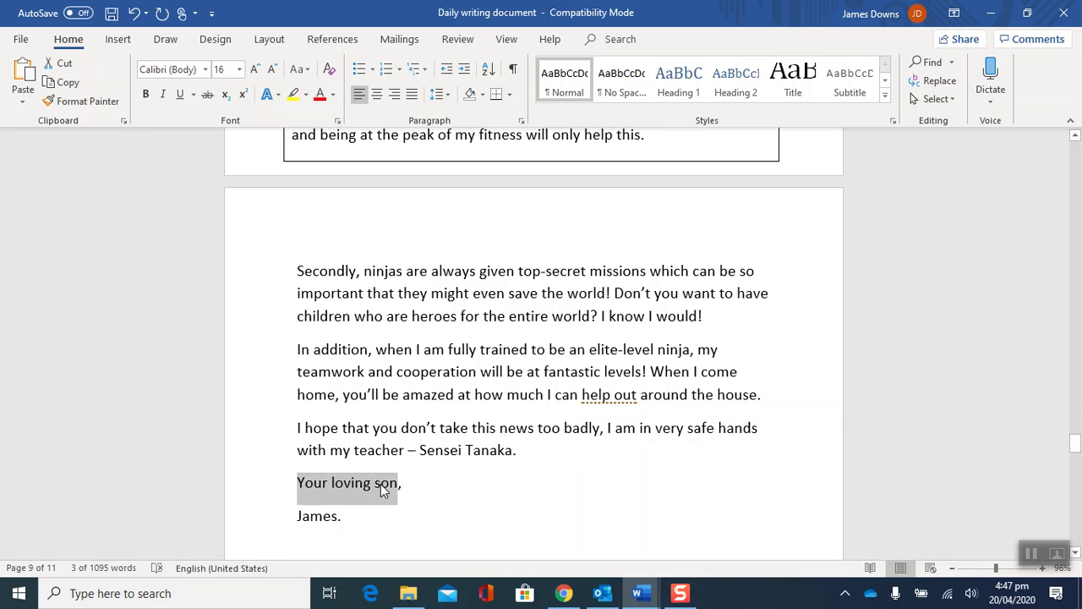
left_click(387, 487)
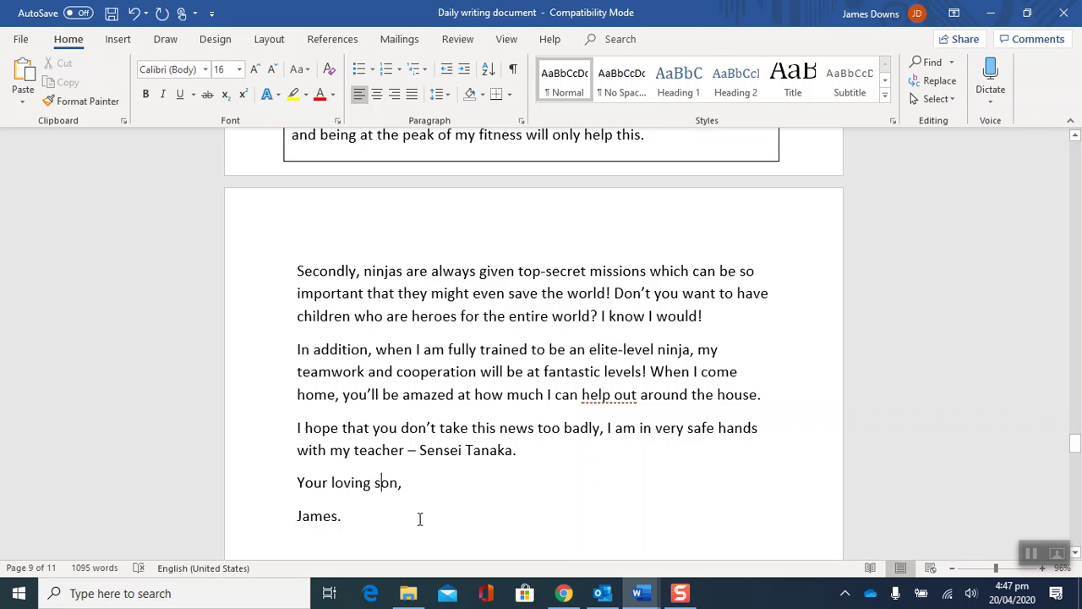
left_click(406, 514)
- In the opening paragraphs, change 'with' to 'amongst' and add a comma after 'So'
scroll(1074, 135, "up", 5)
scroll(1075, 135, "up", 3)
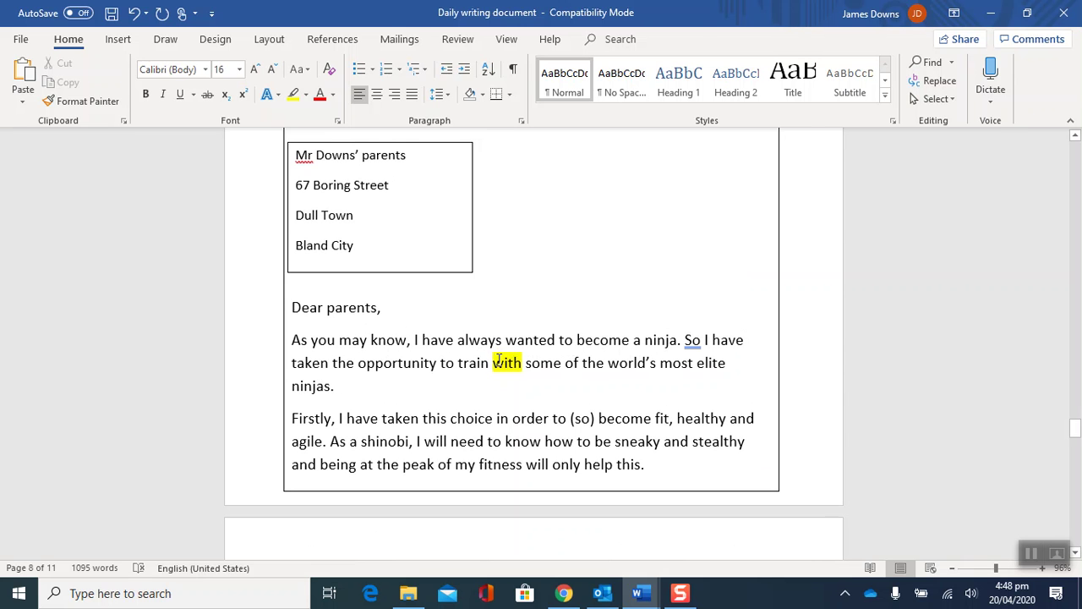
double_click(498, 361)
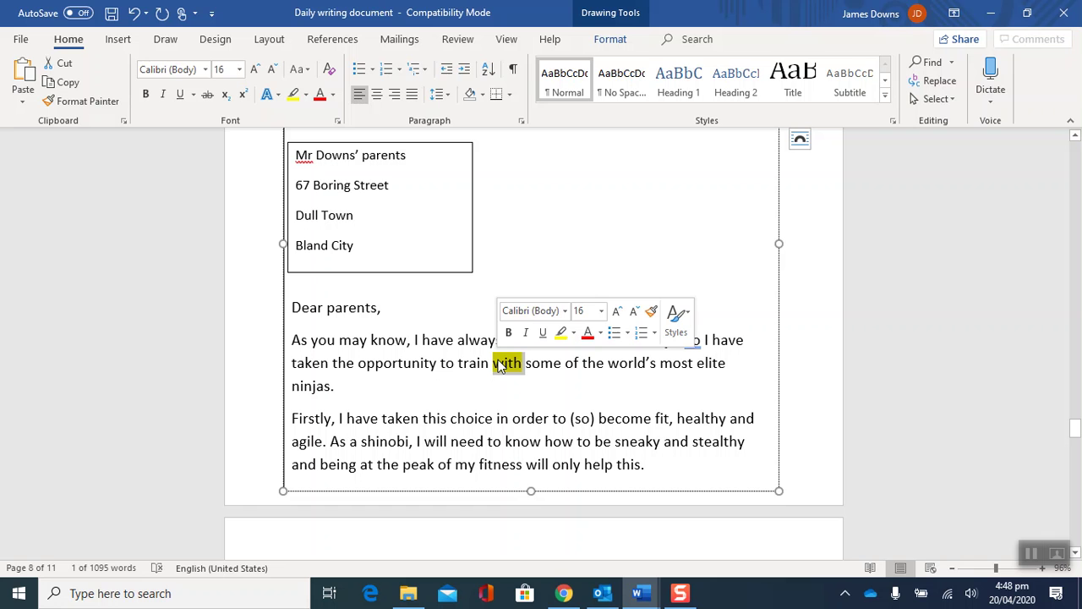
type("amongst")
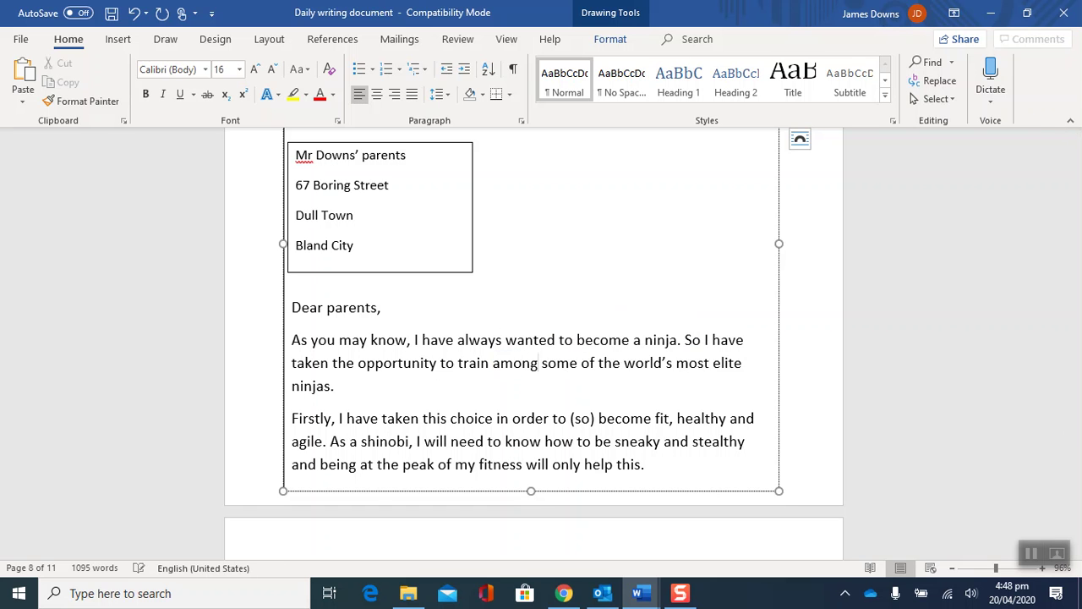
key("Down")
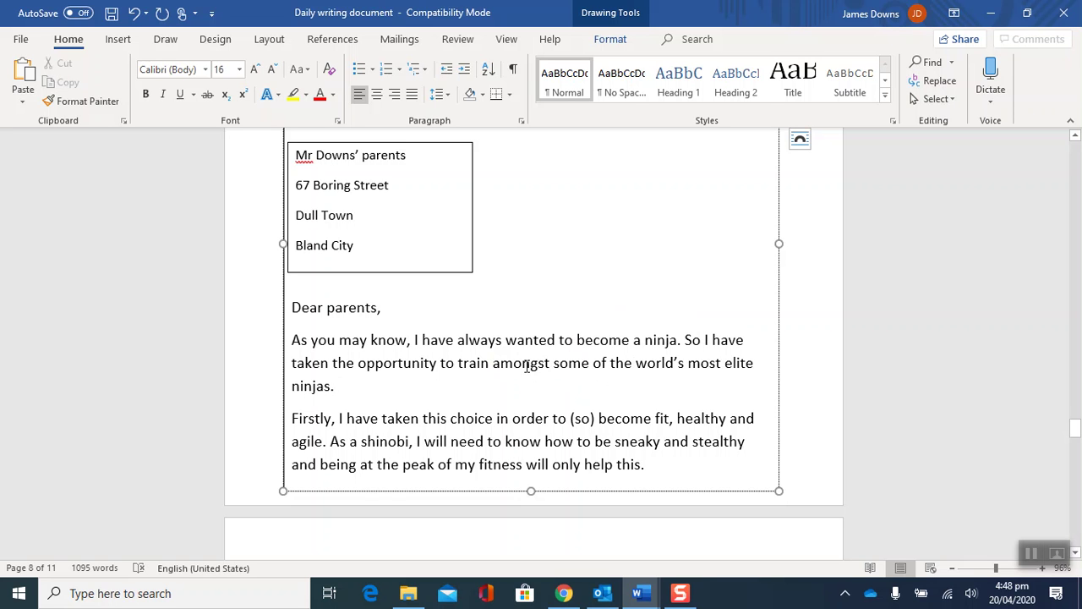
left_click(696, 340)
type(",")
- Delete the stray '(so)' from the Firstly paragraph
left_click_drag(596, 418, 571, 420)
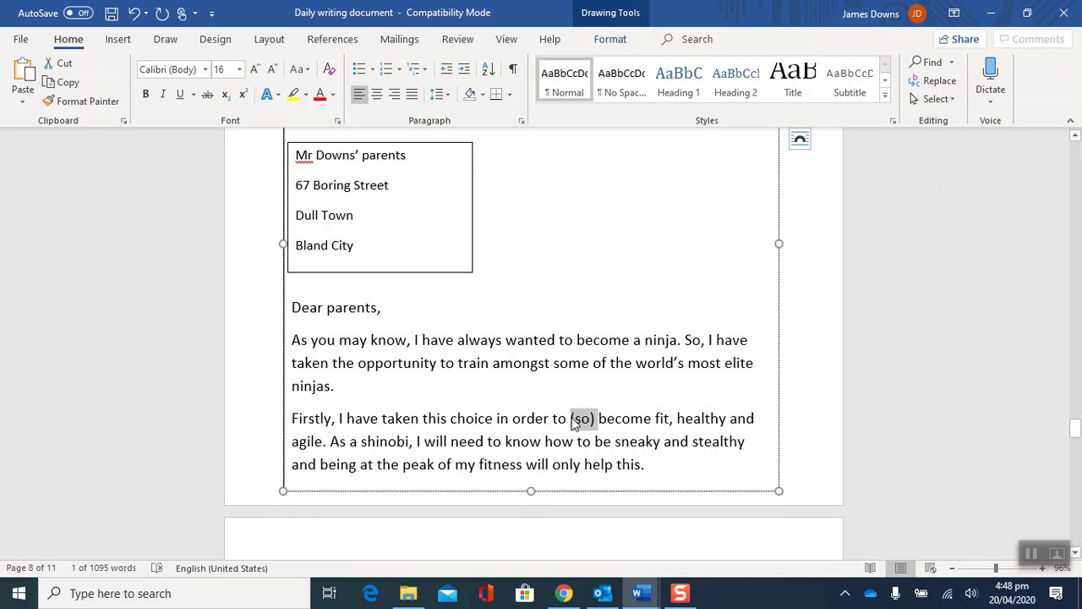
key("BackSpace")
left_click(645, 459)
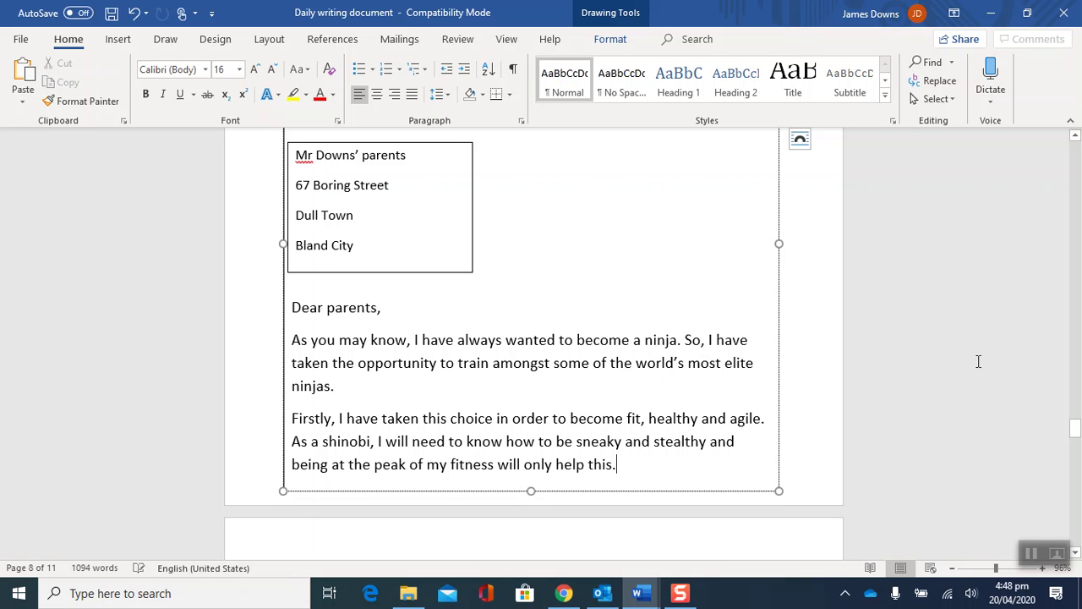
left_click(1075, 553)
scroll(1075, 553, "down", 3)
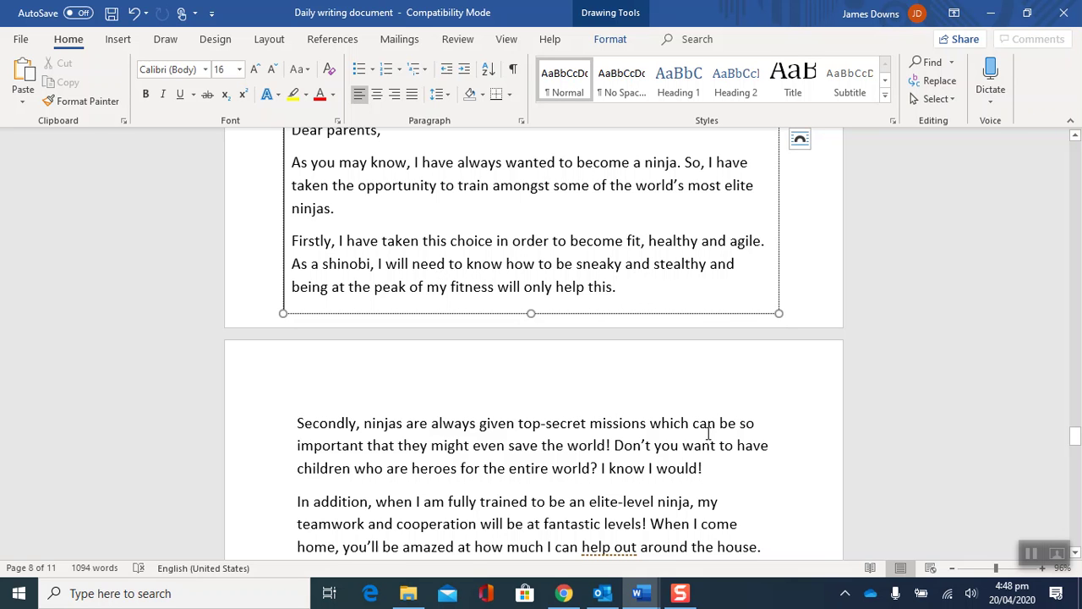
left_click(717, 466)
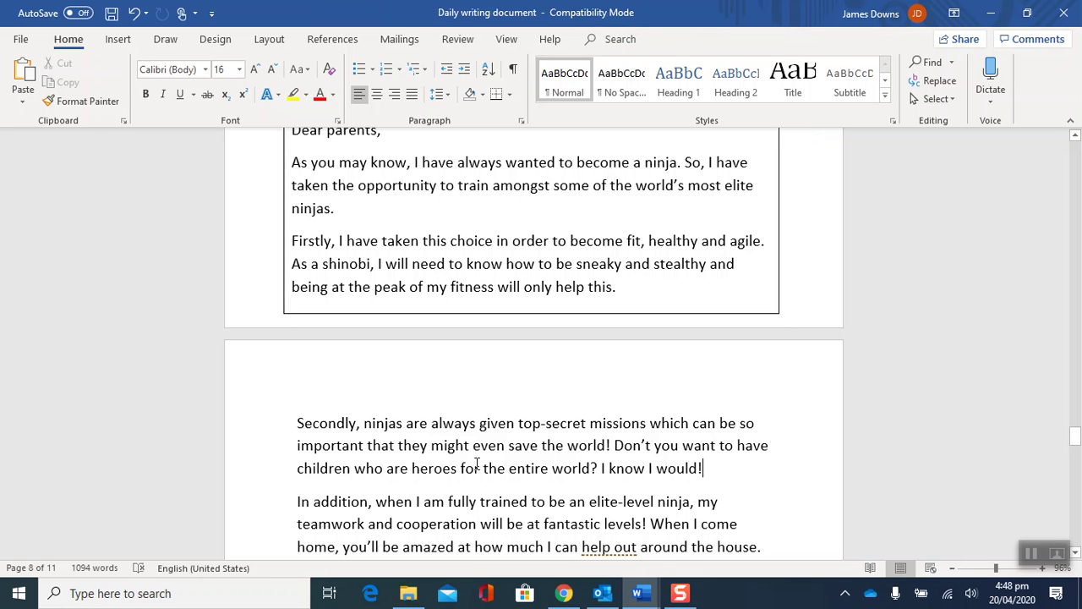
left_click_drag(617, 450, 704, 470)
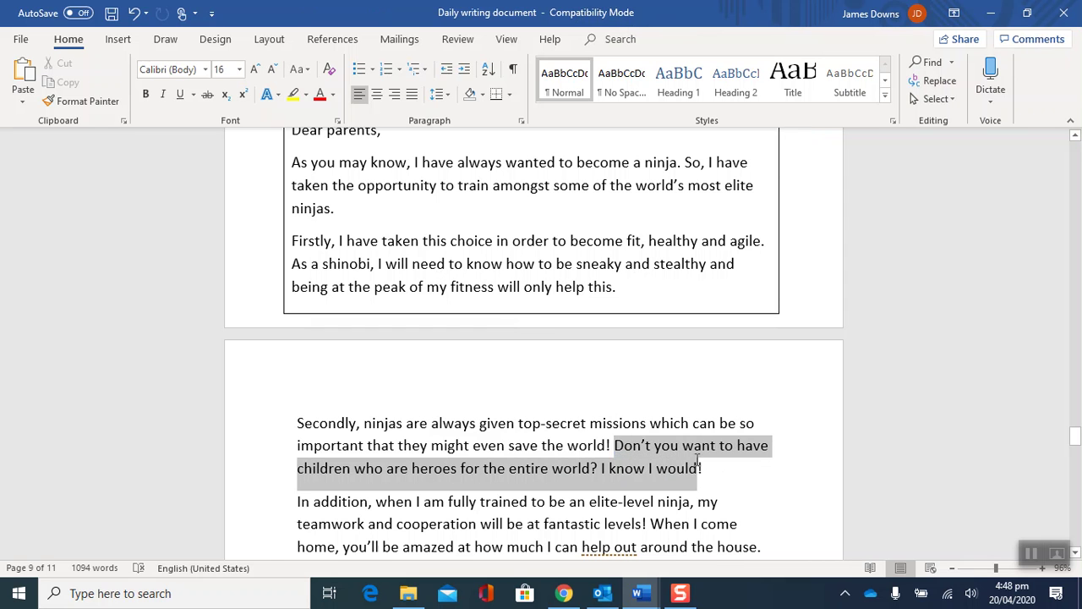
key("super")
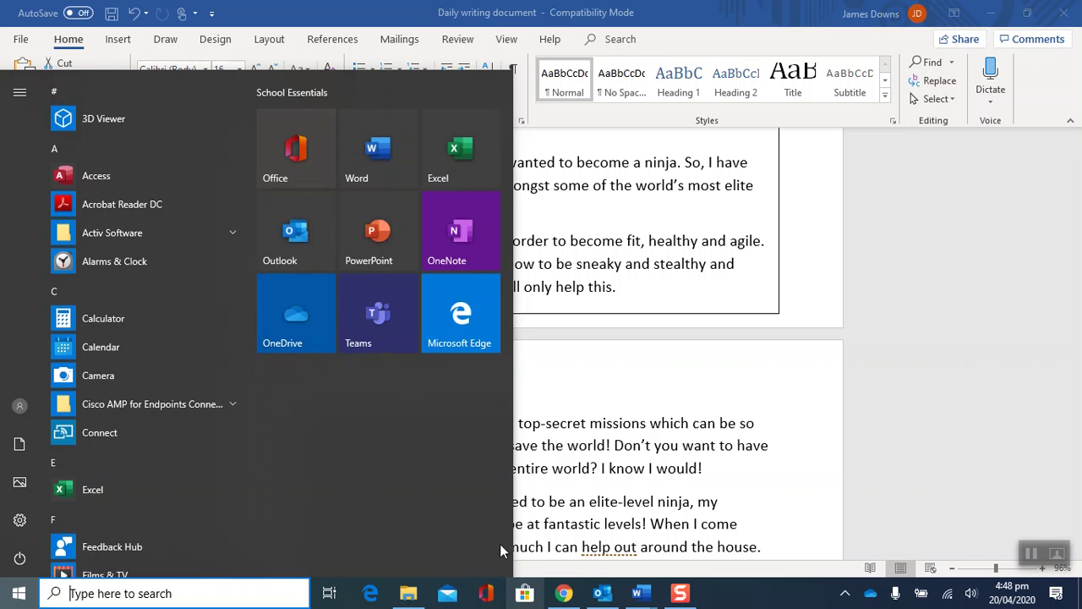
left_click(630, 450)
left_click(630, 493)
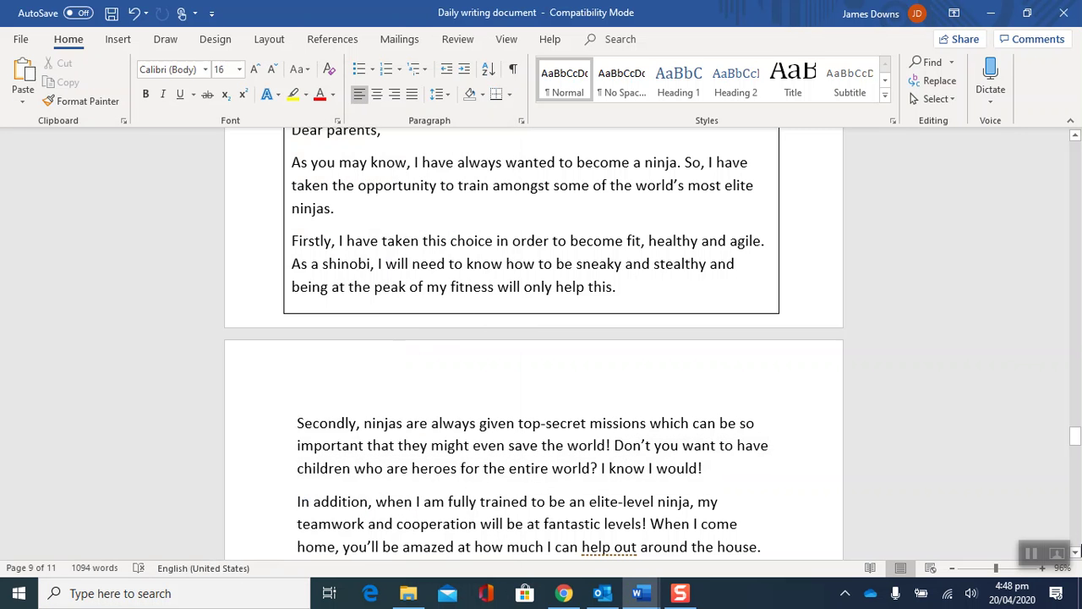
left_click(1074, 553)
left_click(1074, 552)
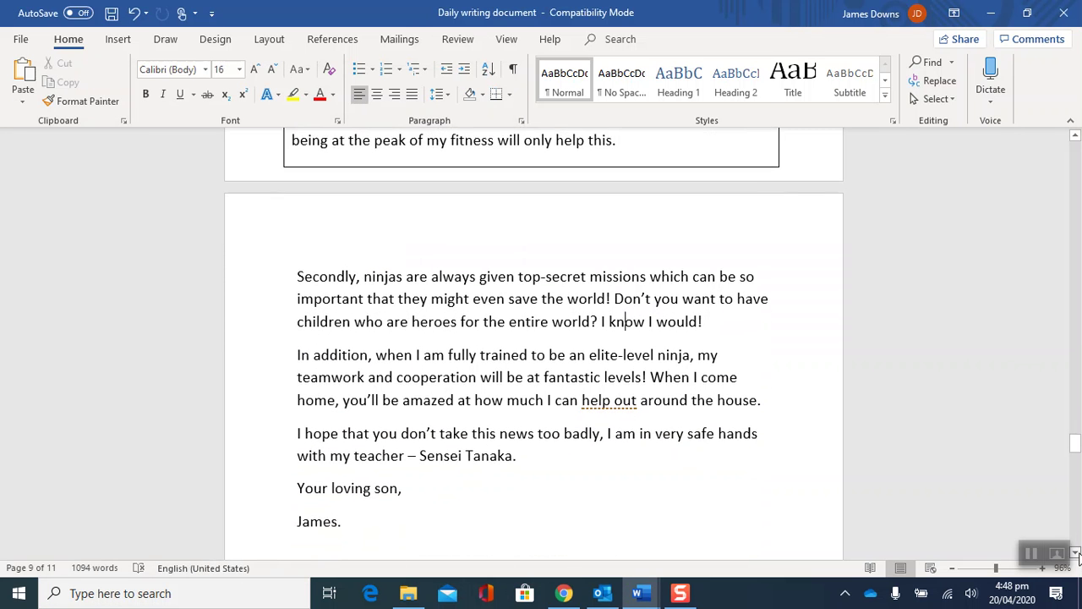
left_click(1075, 553)
left_click(1075, 553)
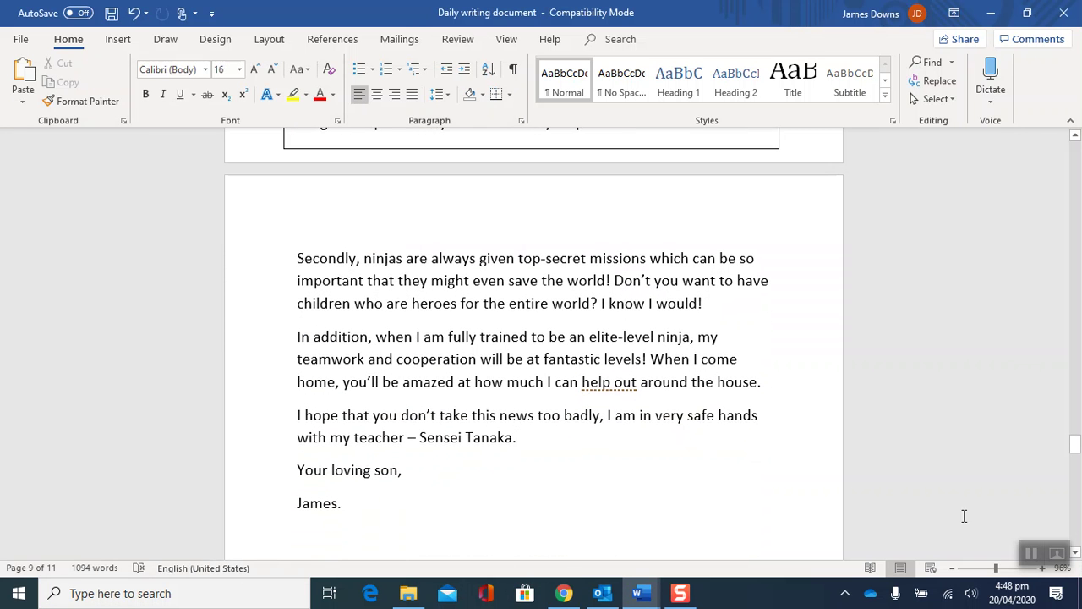